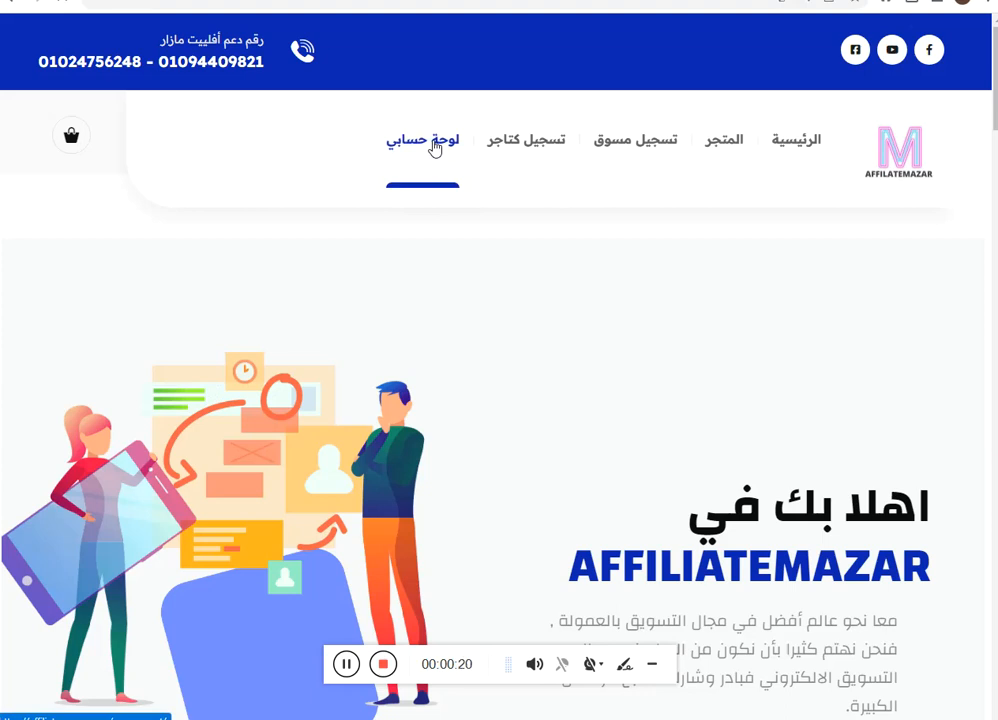
# Go to the لوحة حسابي (My Account) page from the top navigation menu.
pyautogui.click(434, 148)
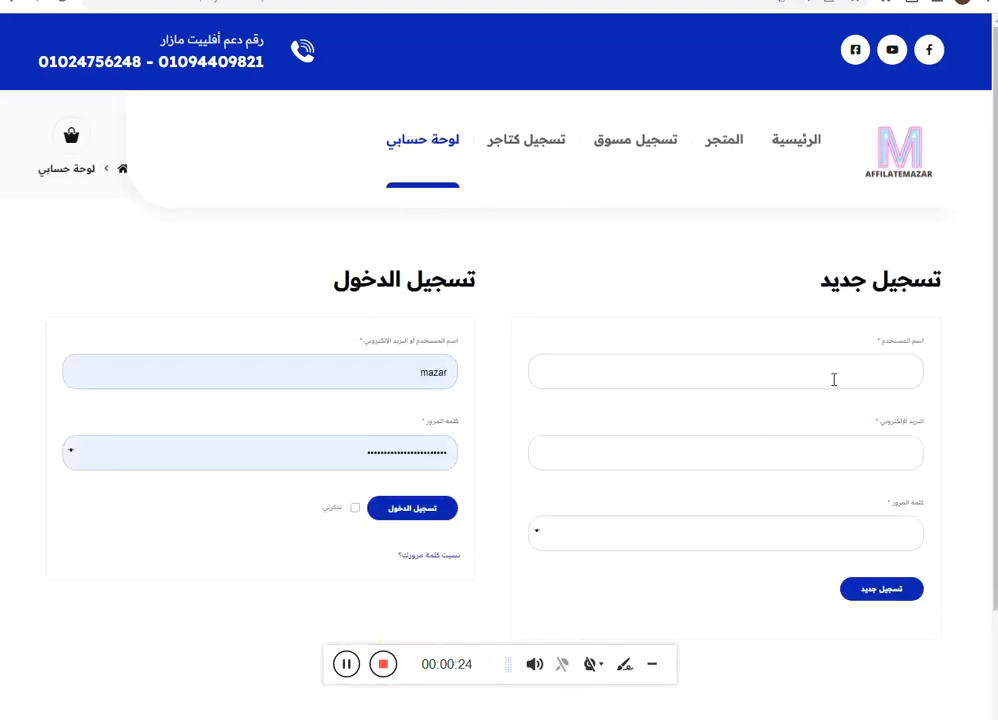
# Enter a username in the registration form and clear the pasted site address from the e-mail field.
pyautogui.click(833, 380)
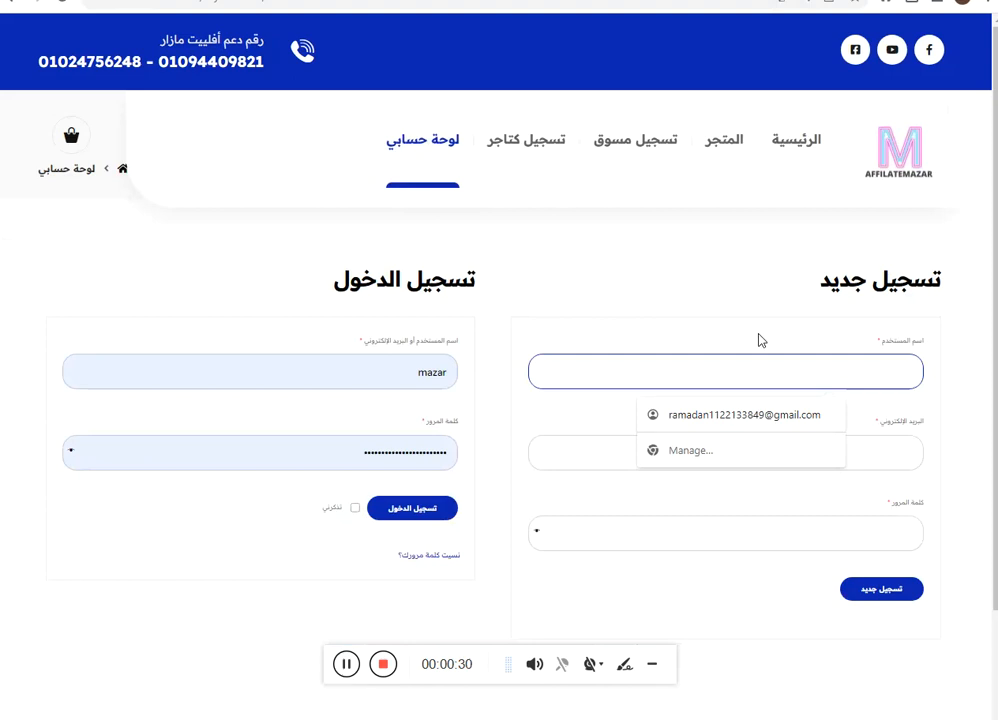
pyautogui.write('amadn123')
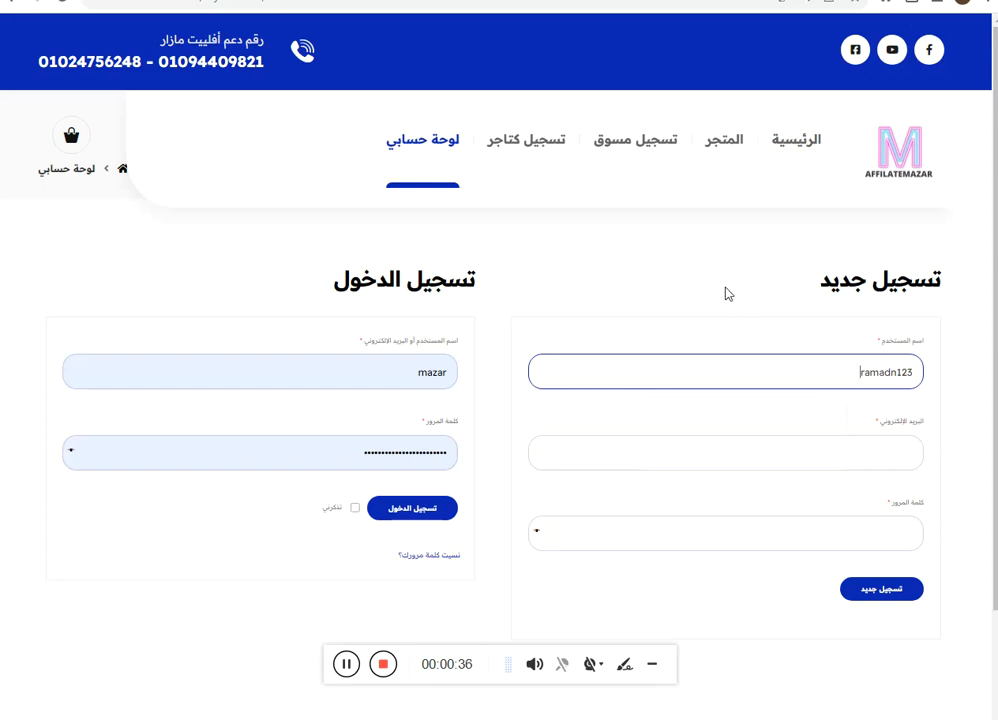
pyautogui.write('@')
pyautogui.click(857, 456)
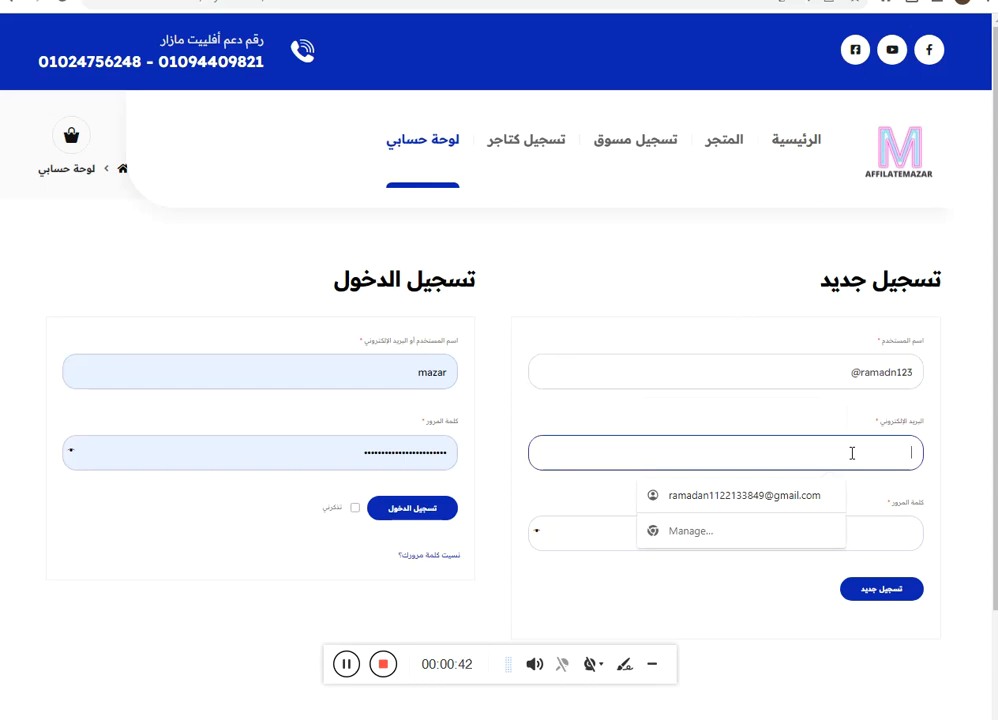
pyautogui.rightClick(846, 454)
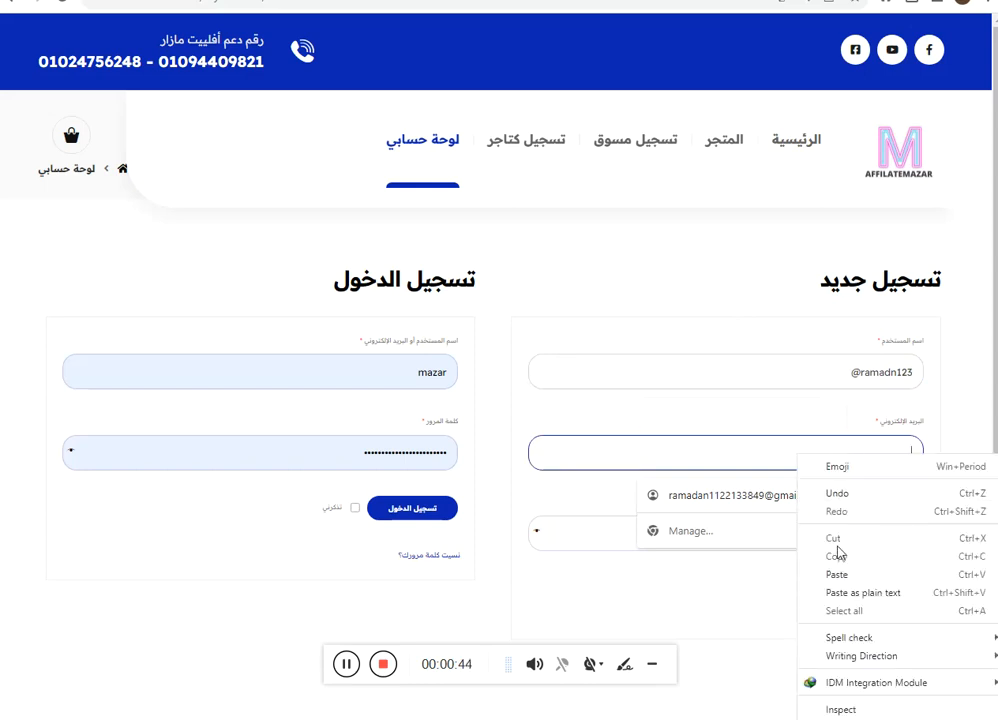
pyautogui.click(840, 580)
pyautogui.doubleClick(804, 462)
pyautogui.tripleClick(804, 463)
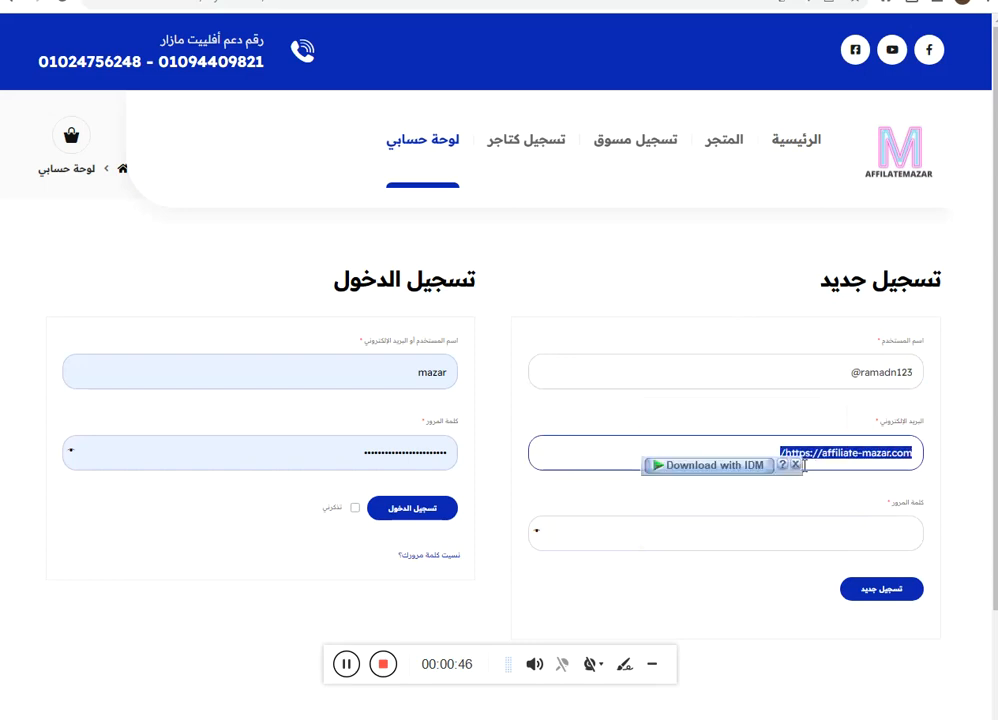
pyautogui.press('BackSpace')
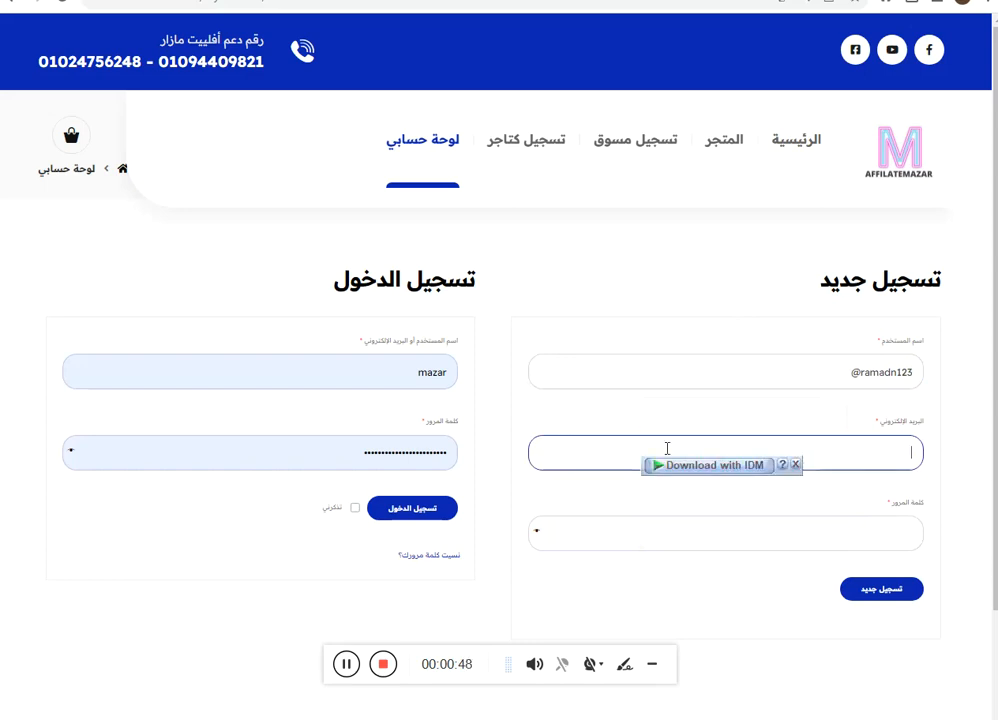
pyautogui.click(831, 537)
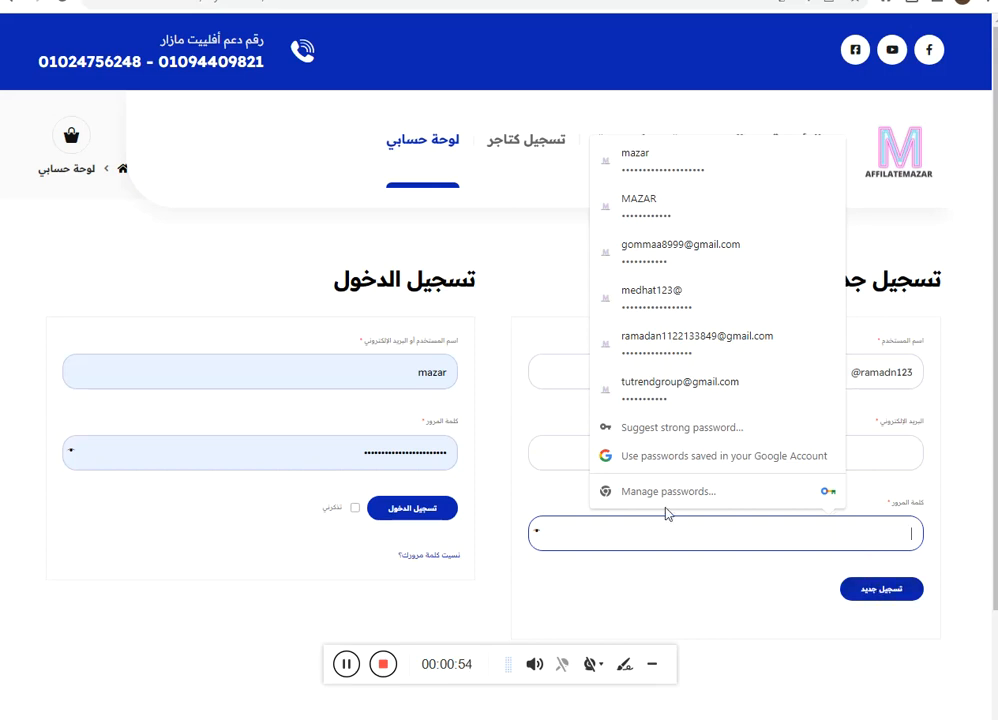
pyautogui.click(480, 394)
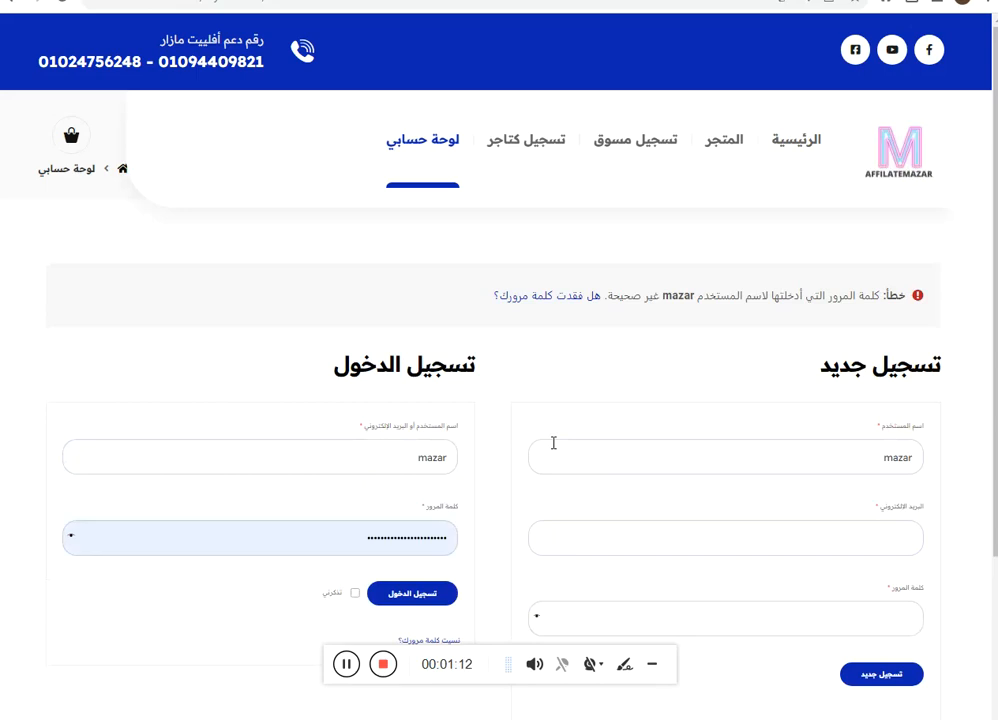
# Log in with the second saved login from the browser's autofill suggestions.
pyautogui.click(71, 539)
pyautogui.click(71, 541)
pyautogui.click(352, 457)
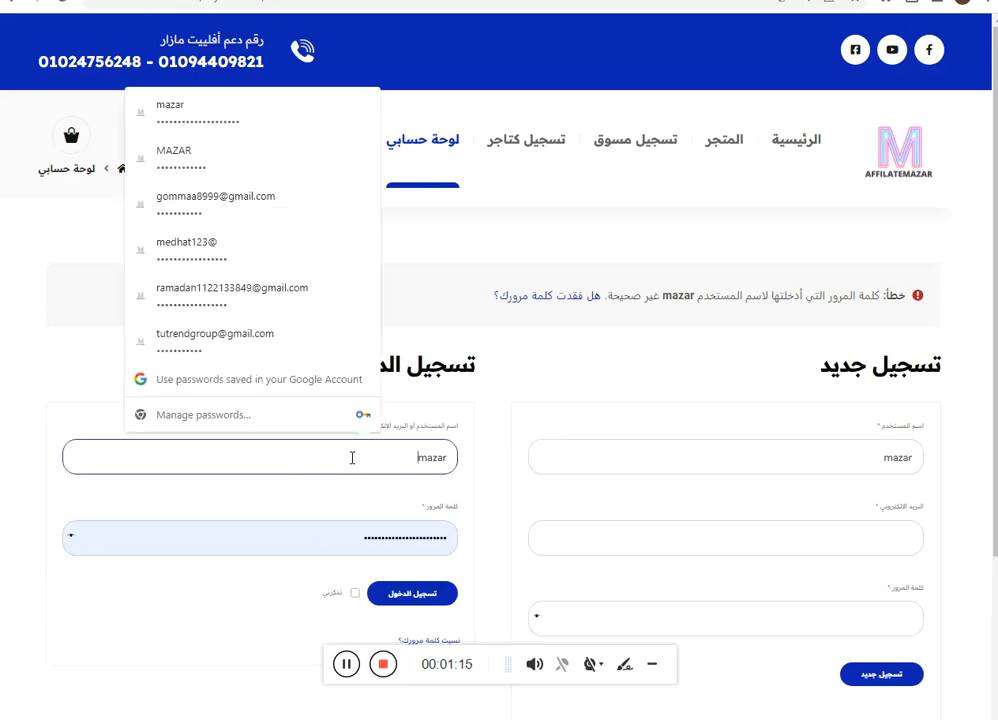
pyautogui.click(229, 149)
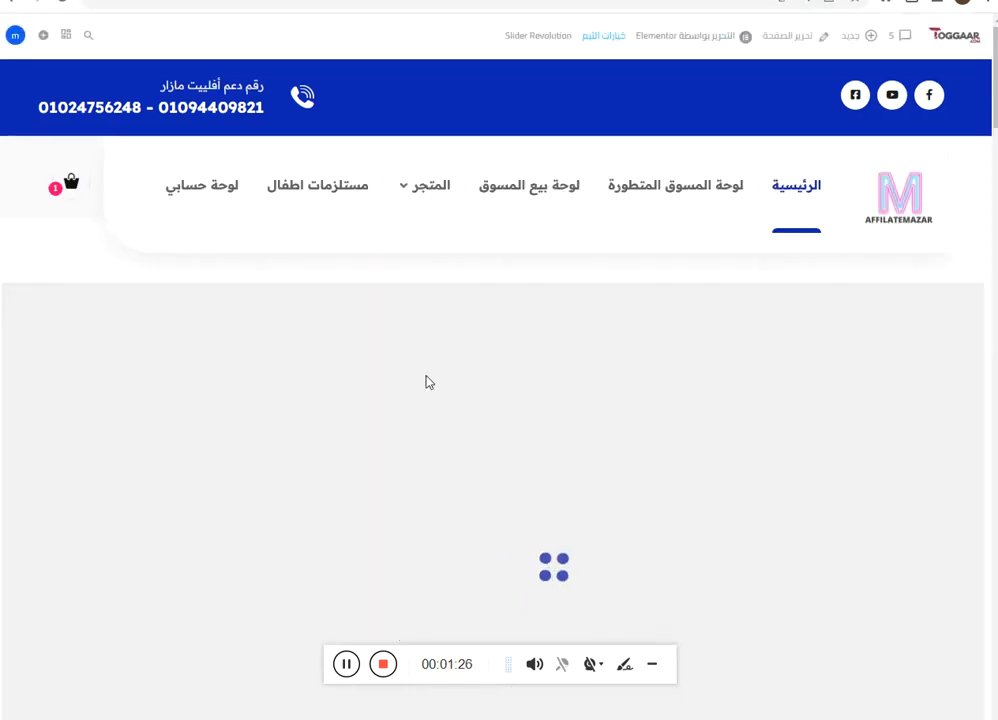
pyautogui.moveTo(428, 192)
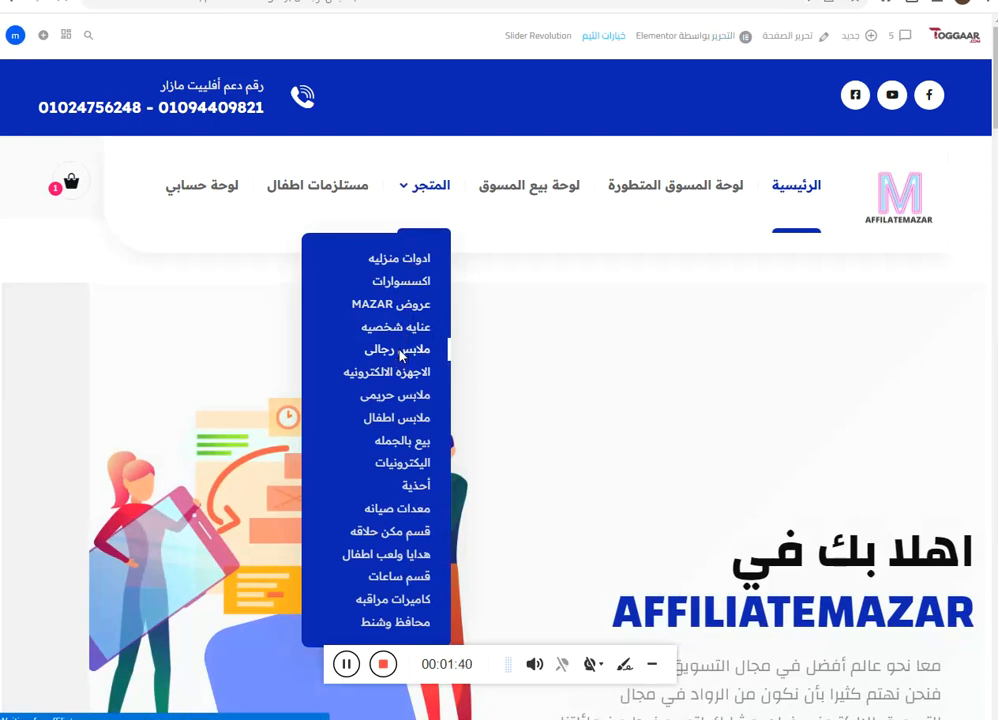
# Open the ملابس رجالى (men's clothing) category and scroll through its product grid.
pyautogui.click(398, 350)
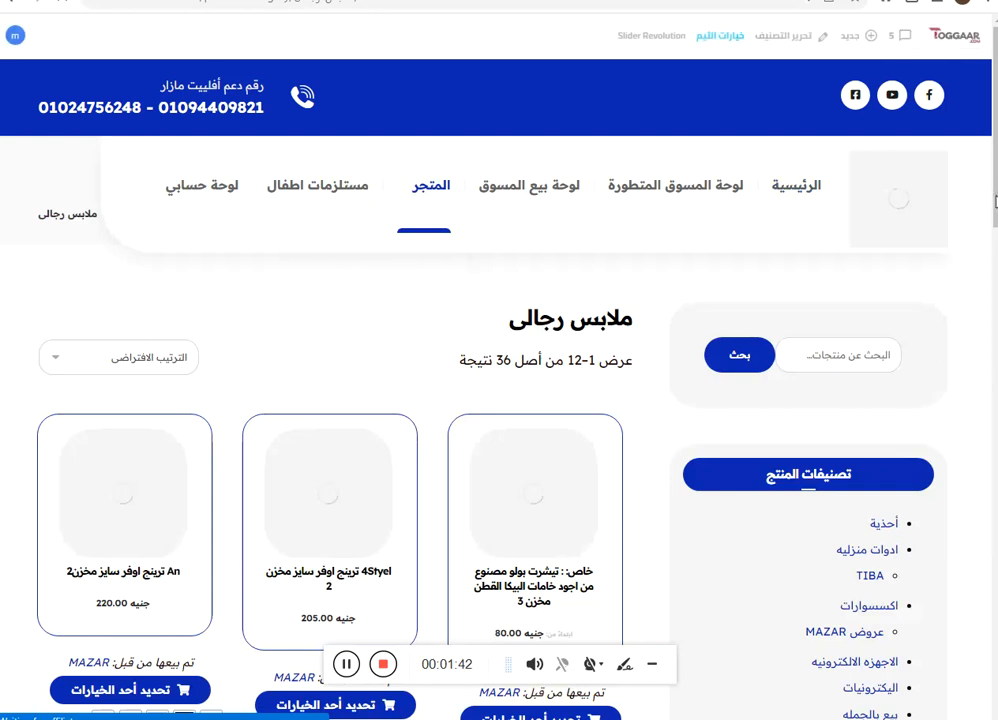
pyautogui.scroll(-2, 952, 215)
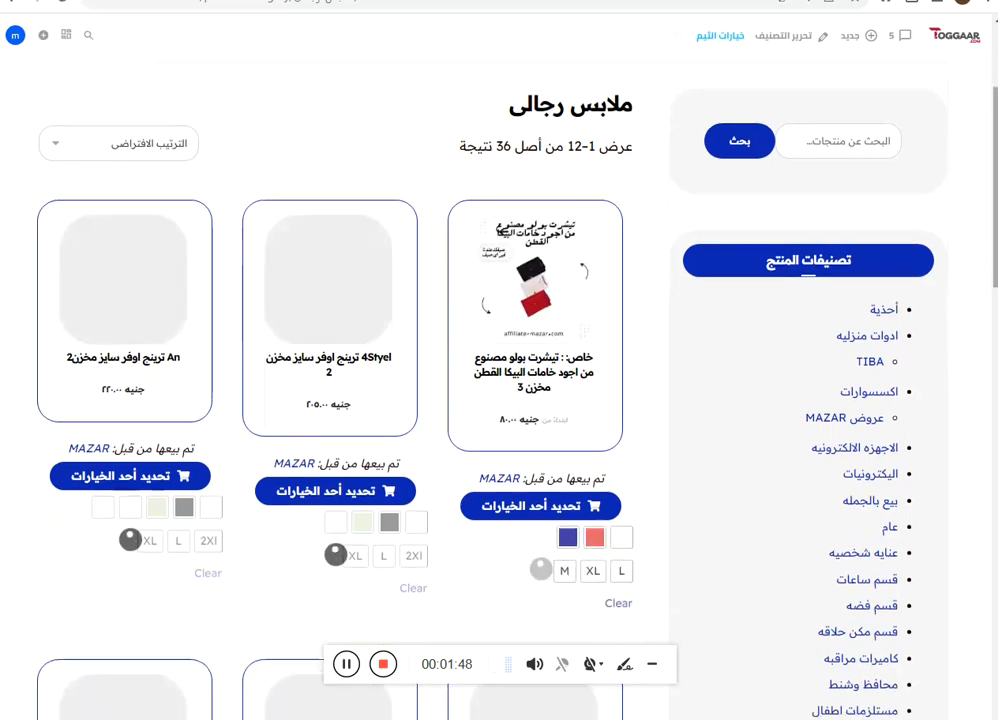
pyautogui.scroll(-3, 991, 257)
pyautogui.scroll(-3, 863, 423)
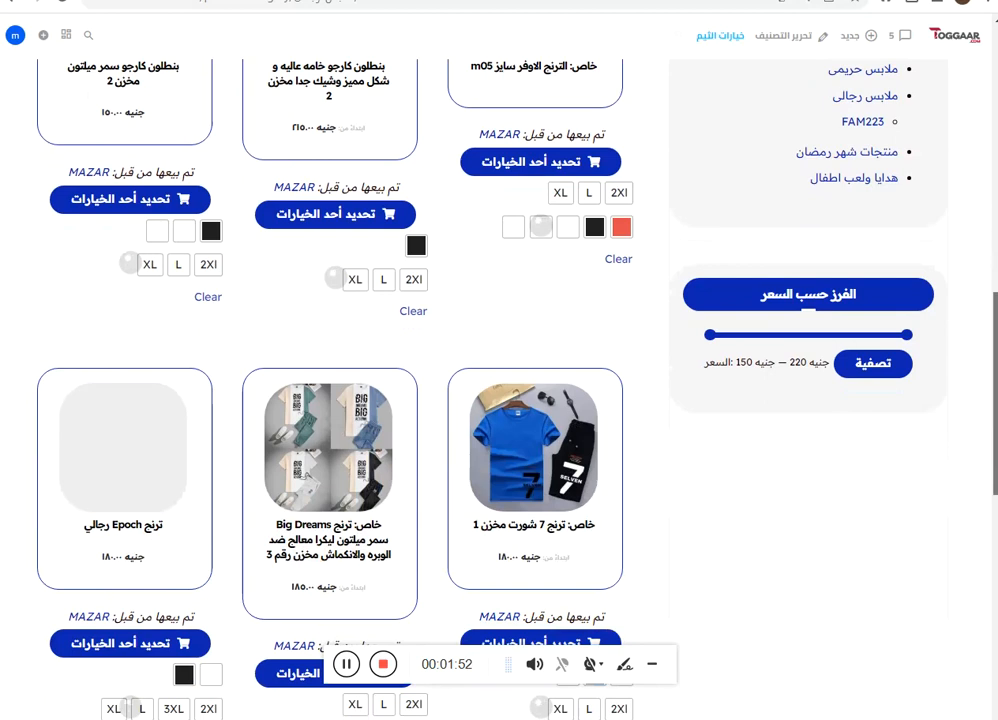
pyautogui.scroll(6, 987, 220)
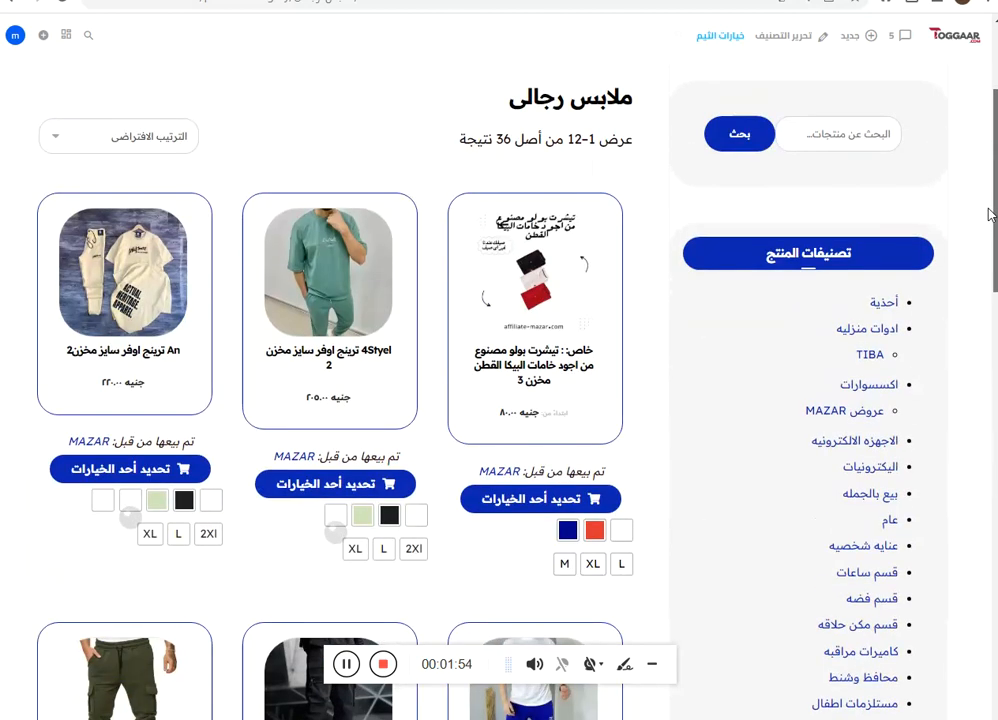
# Open the 4Styel oversize tracksuit and choose colour ابيض (white) in size 2Xl.
pyautogui.click(352, 326)
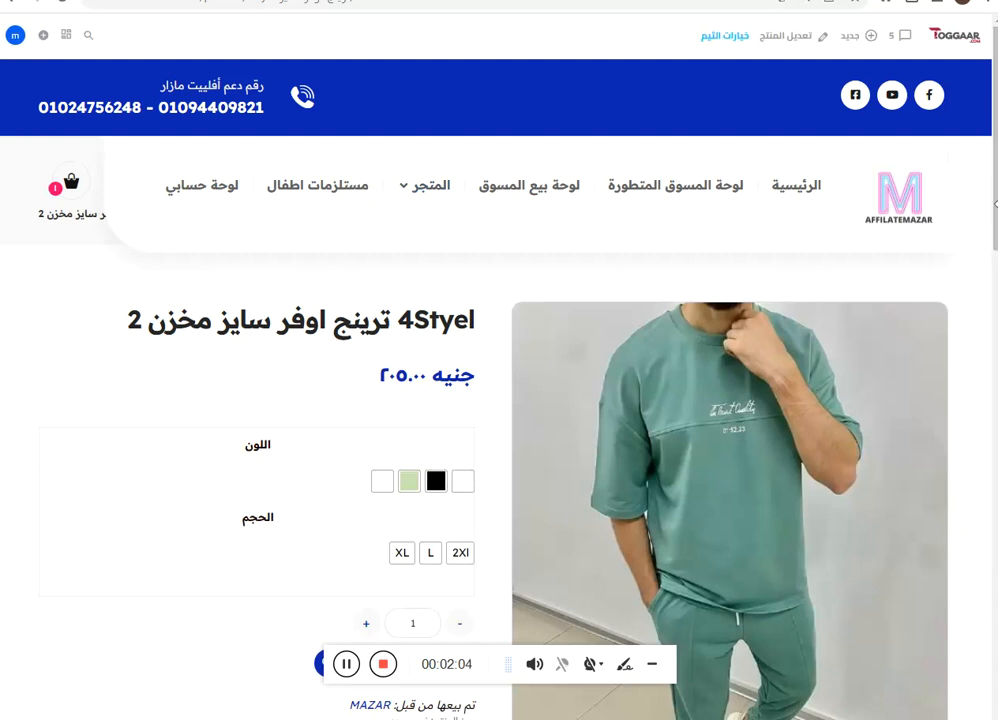
pyautogui.scroll(-1, 995, 215)
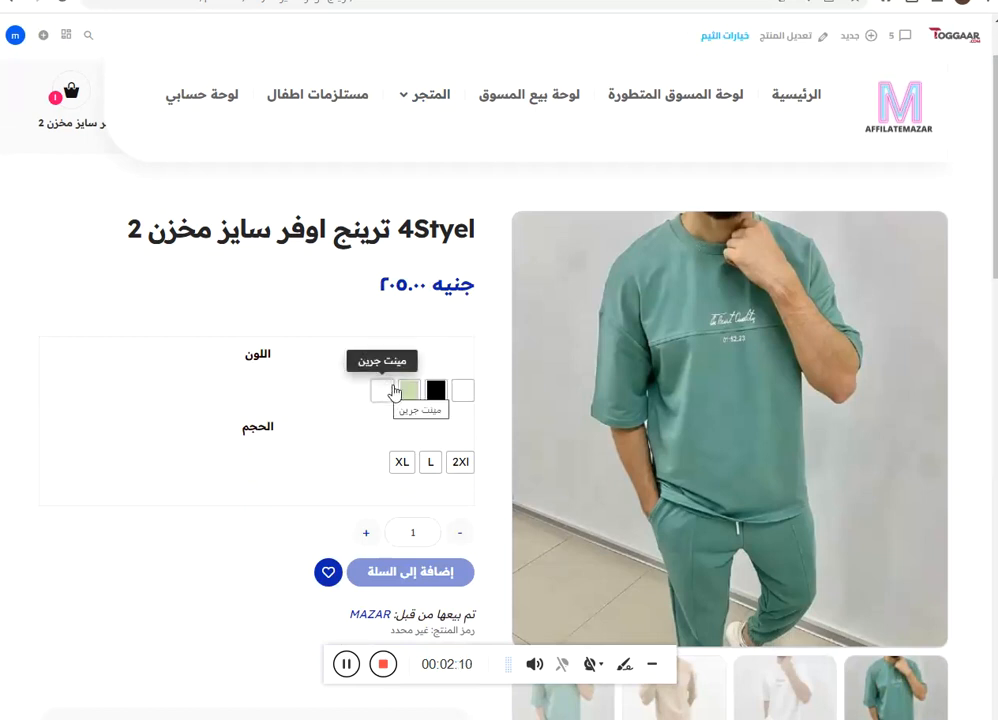
pyautogui.click(463, 391)
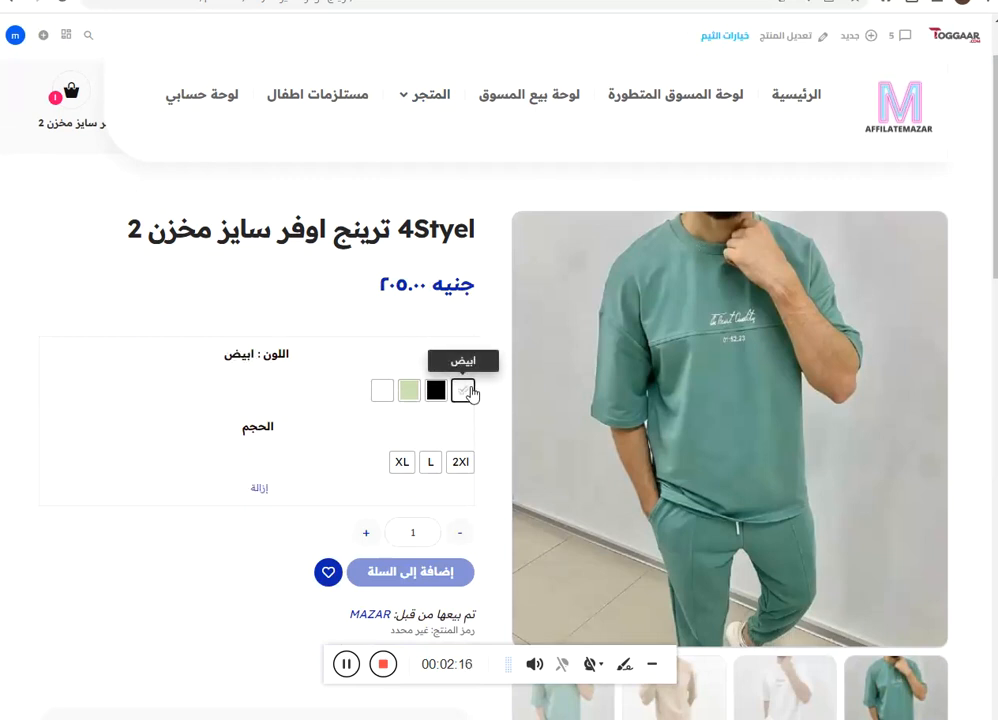
pyautogui.click(462, 462)
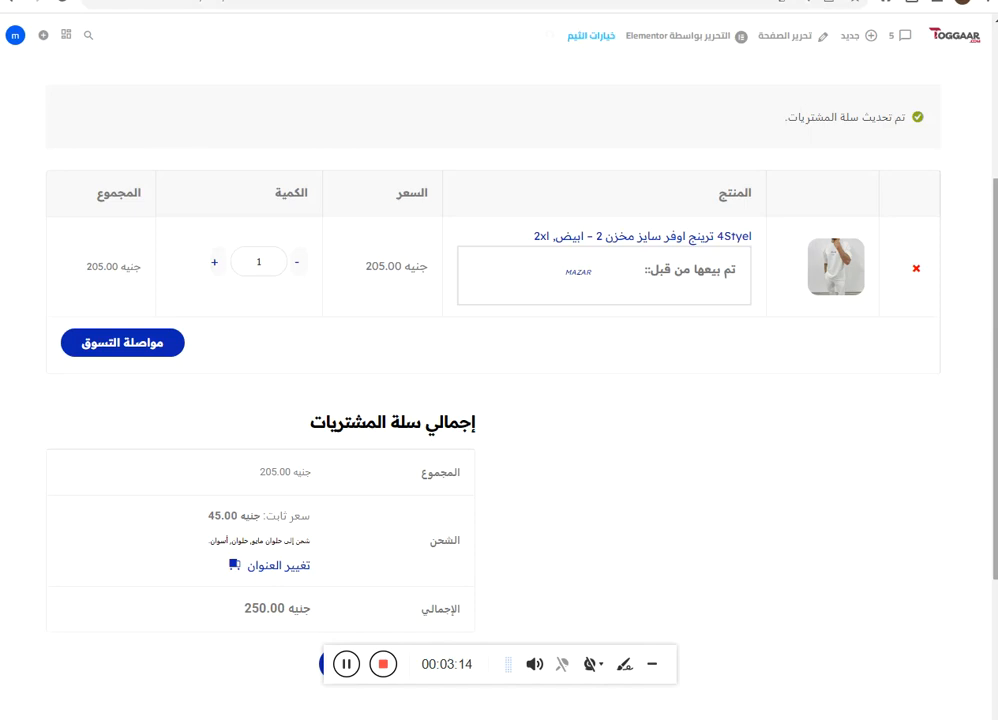
# Proceed from the cart to the checkout billing form.
pyautogui.moveTo(996, 408); pyautogui.dragTo(996, 414)
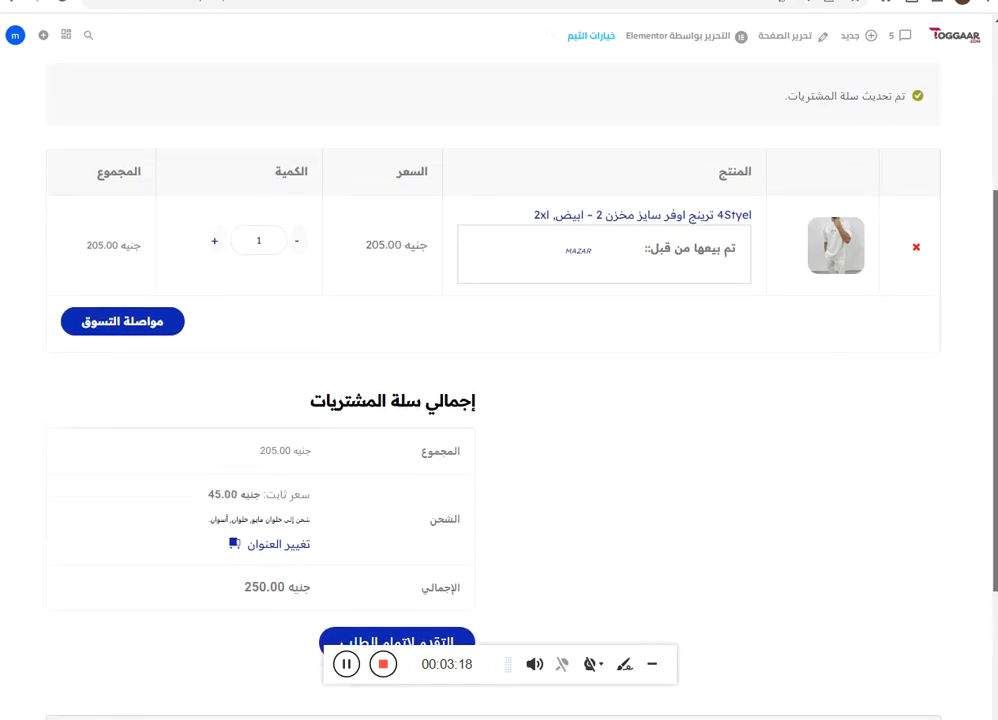
pyautogui.scroll(-2, 475, 372)
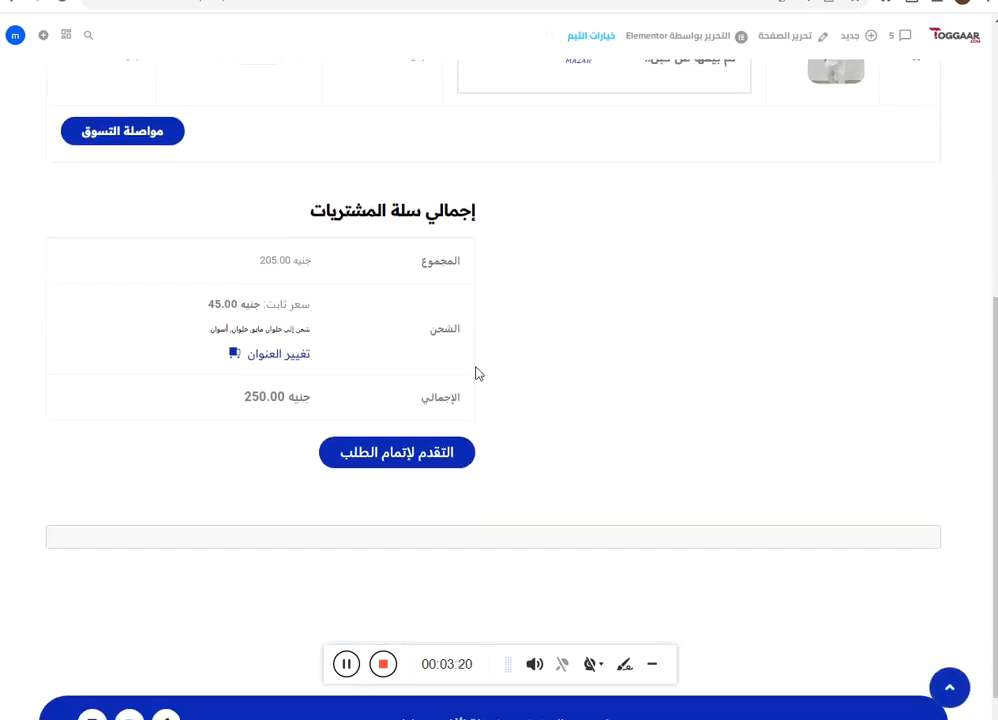
pyautogui.click(442, 458)
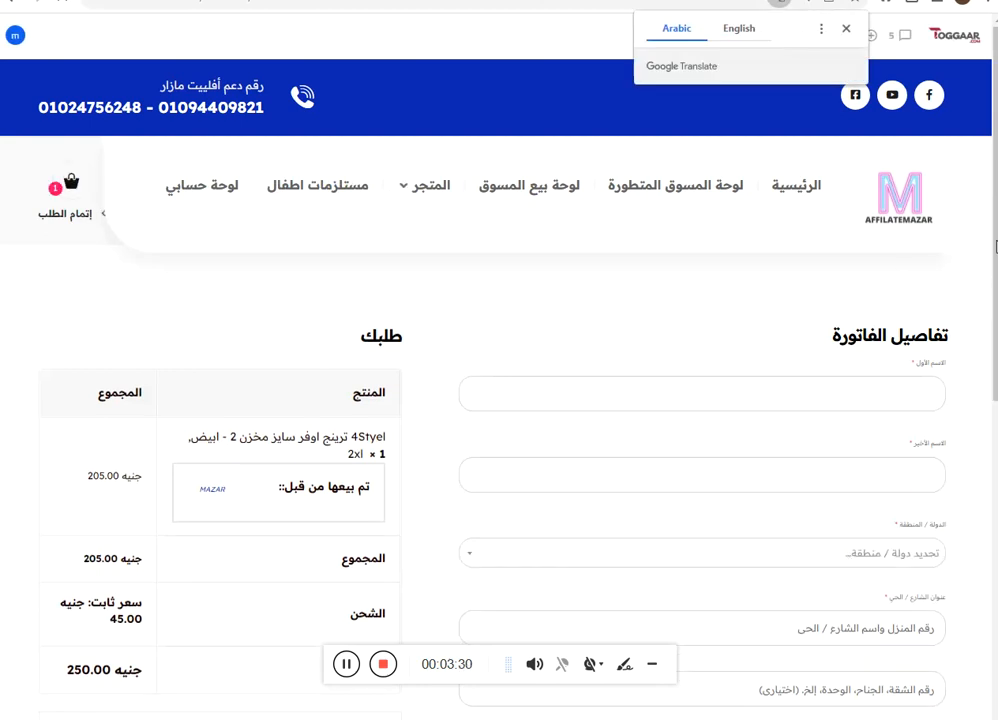
pyautogui.scroll(-1, 995, 296)
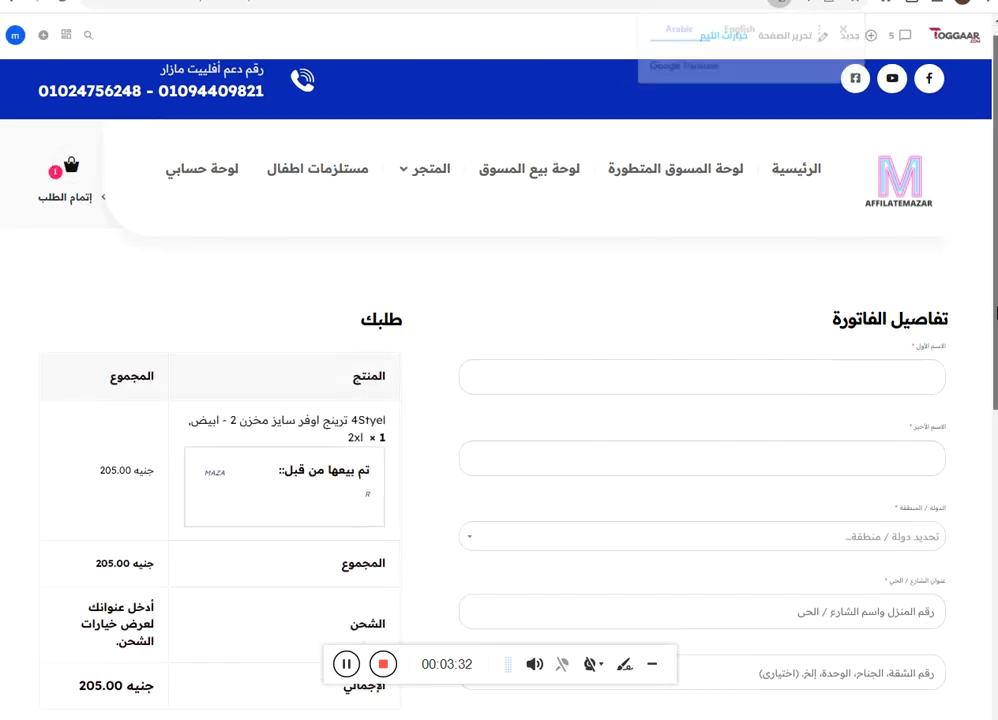
pyautogui.click(908, 294)
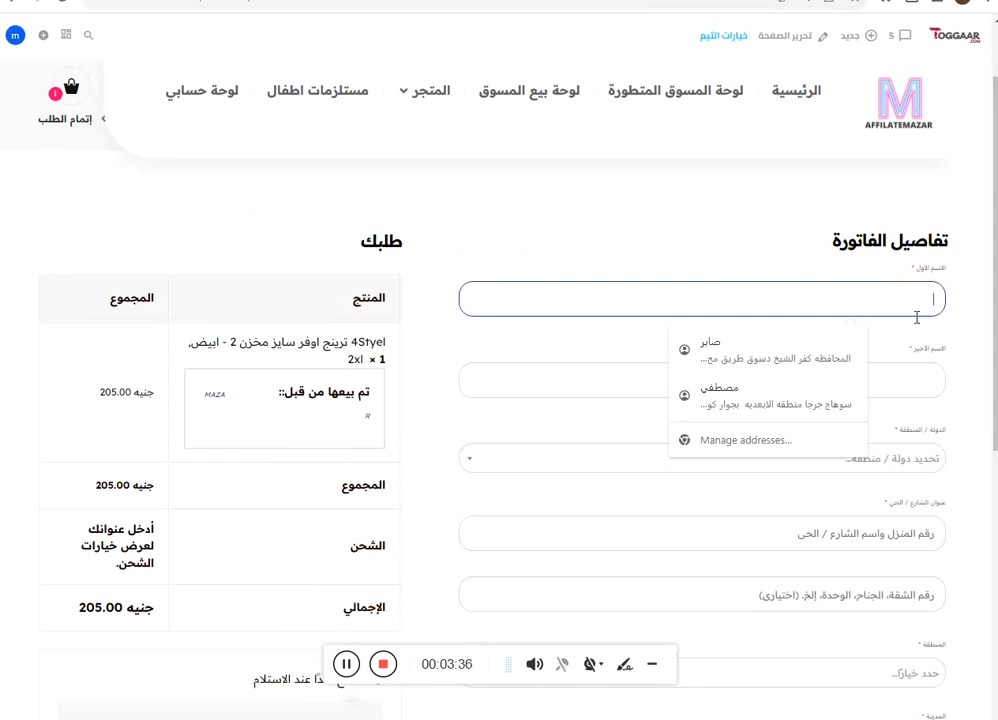
# Search the country list for مصر and select Egypt as the billing country.
pyautogui.click(931, 381)
pyautogui.click(899, 465)
pyautogui.click(905, 486)
pyautogui.write('l')
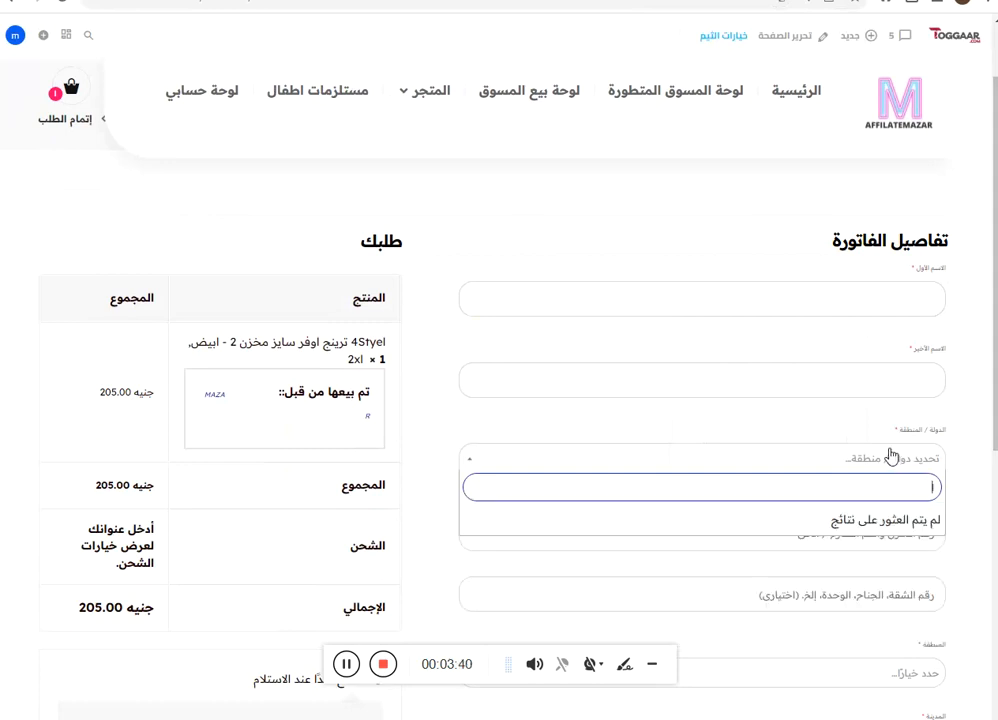
pyautogui.press('BackSpace')
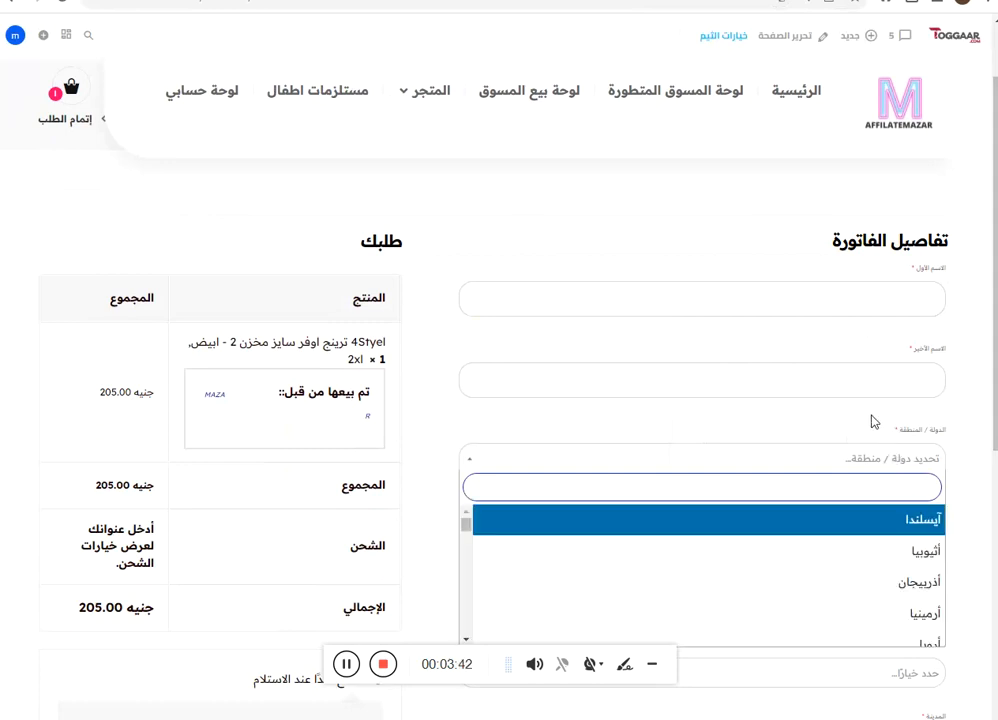
pyautogui.write('م')
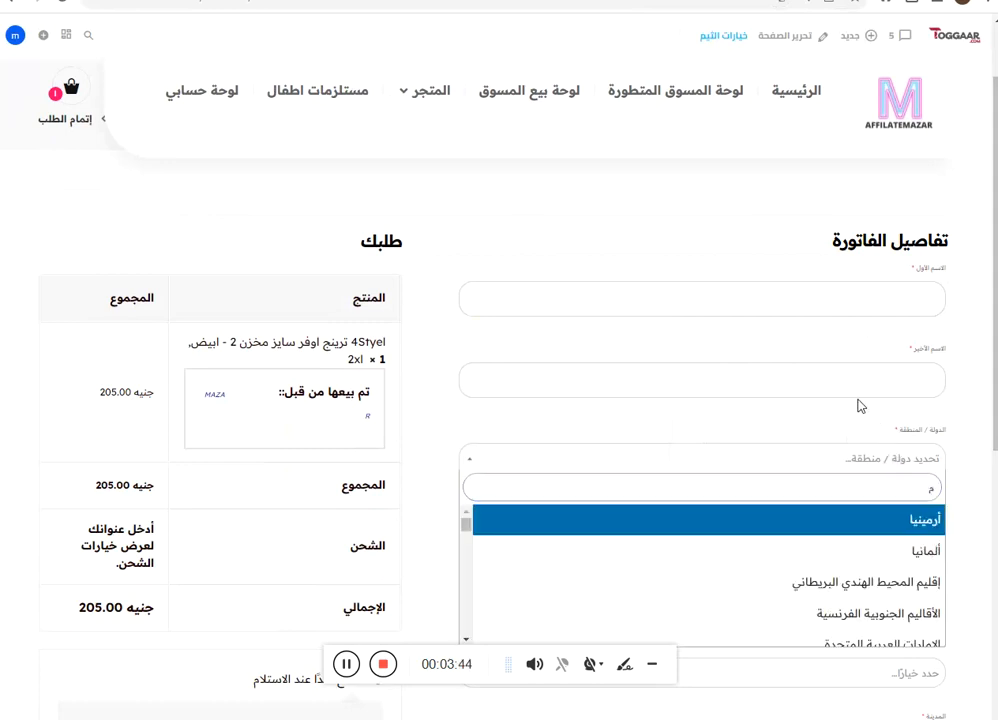
pyautogui.write('صر')
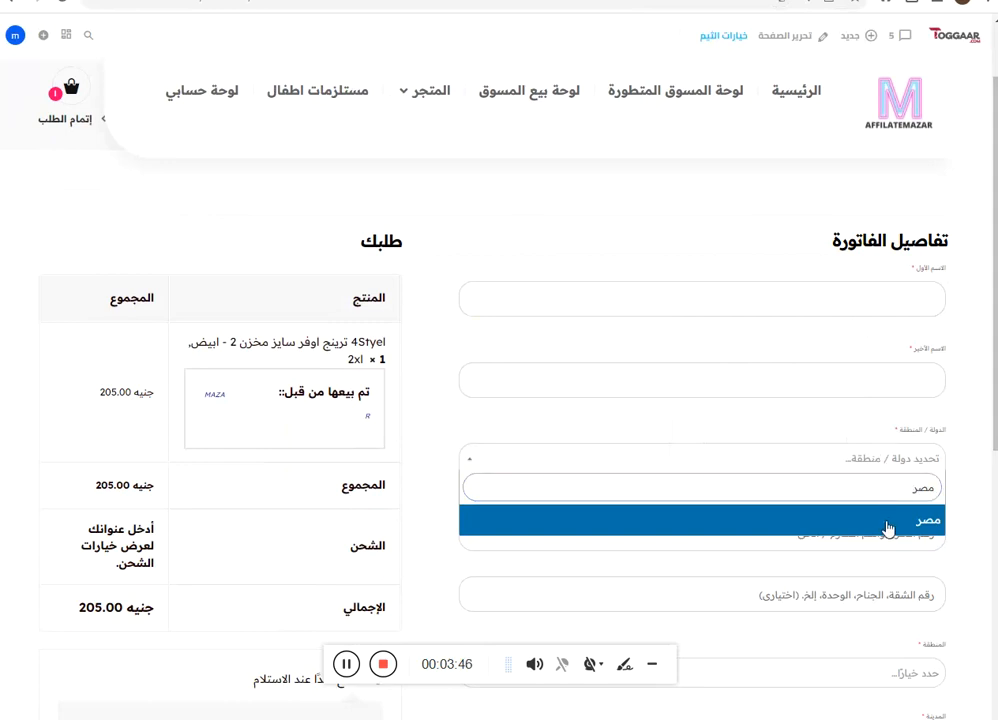
pyautogui.click(889, 530)
pyautogui.click(867, 530)
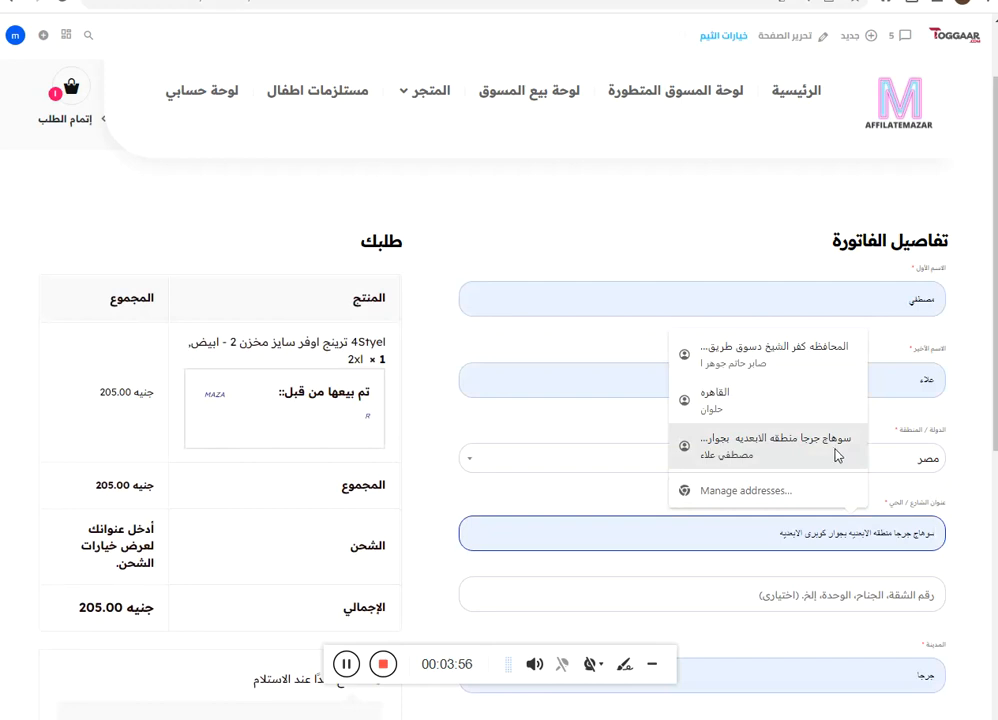
pyautogui.scroll(-2, 845, 518)
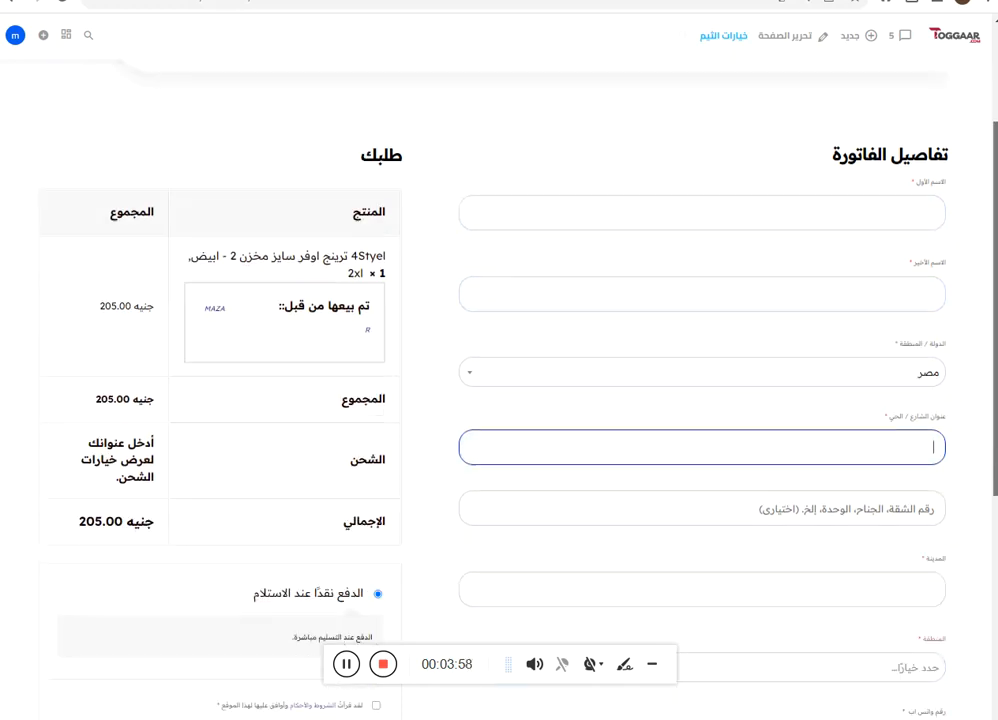
pyautogui.click(806, 515)
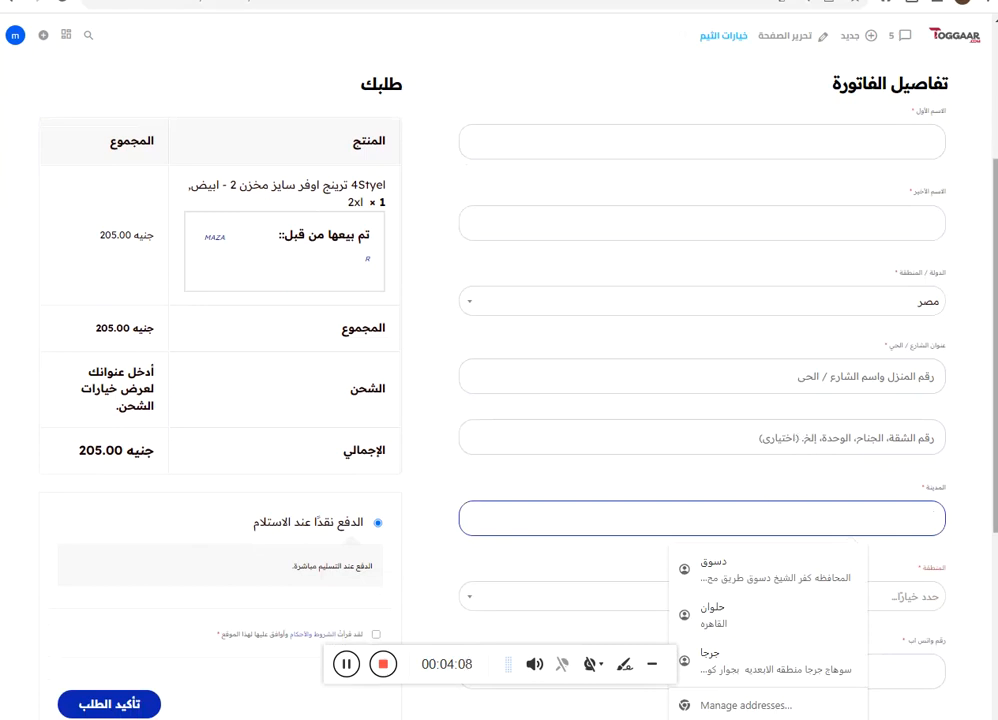
pyautogui.scroll(-1, 843, 504)
pyautogui.click(843, 502)
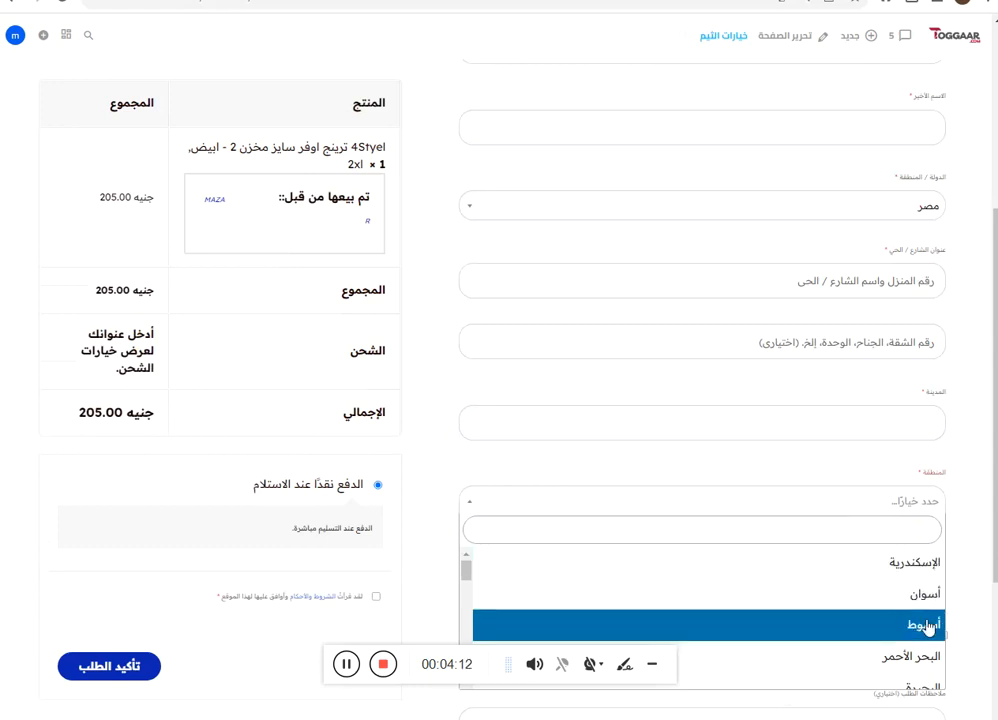
pyautogui.moveTo(467, 570); pyautogui.dragTo(482, 610)
pyautogui.click(532, 461)
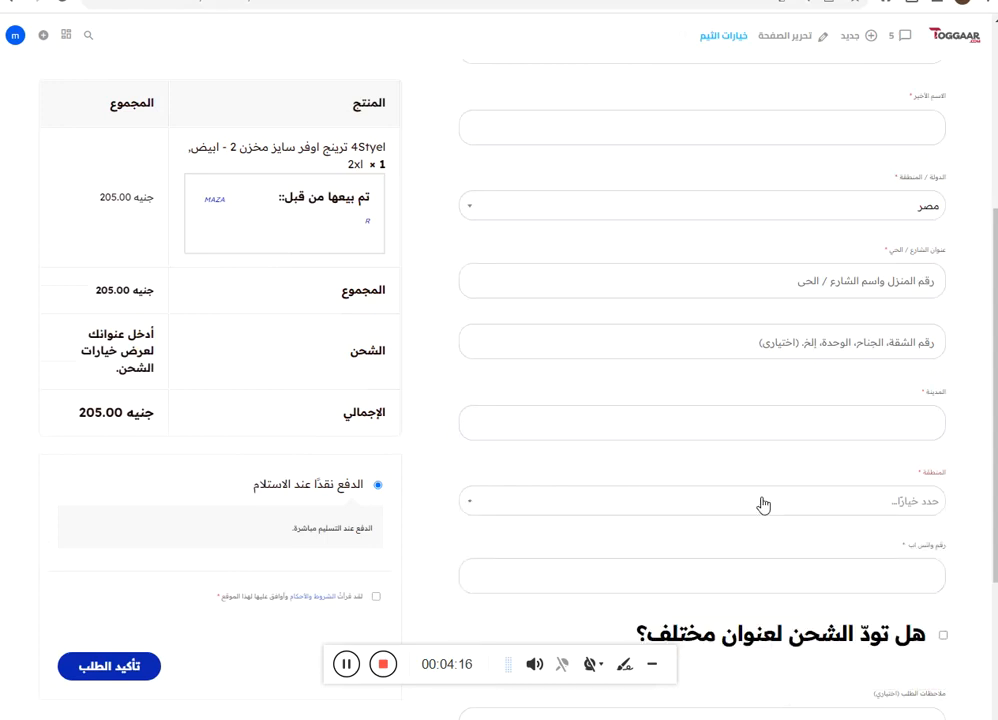
pyautogui.moveTo(994, 474); pyautogui.dragTo(994, 551)
pyautogui.click(884, 537)
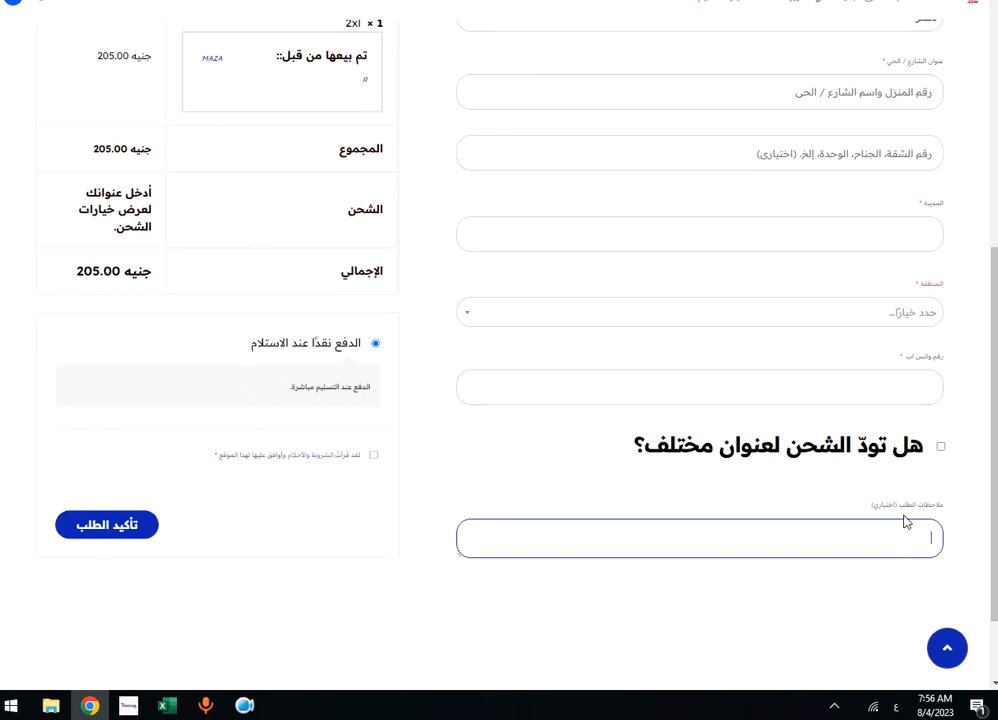
# Tick the terms-and-conditions checkbox below the payment section.
pyautogui.scroll(1, 920, 530)
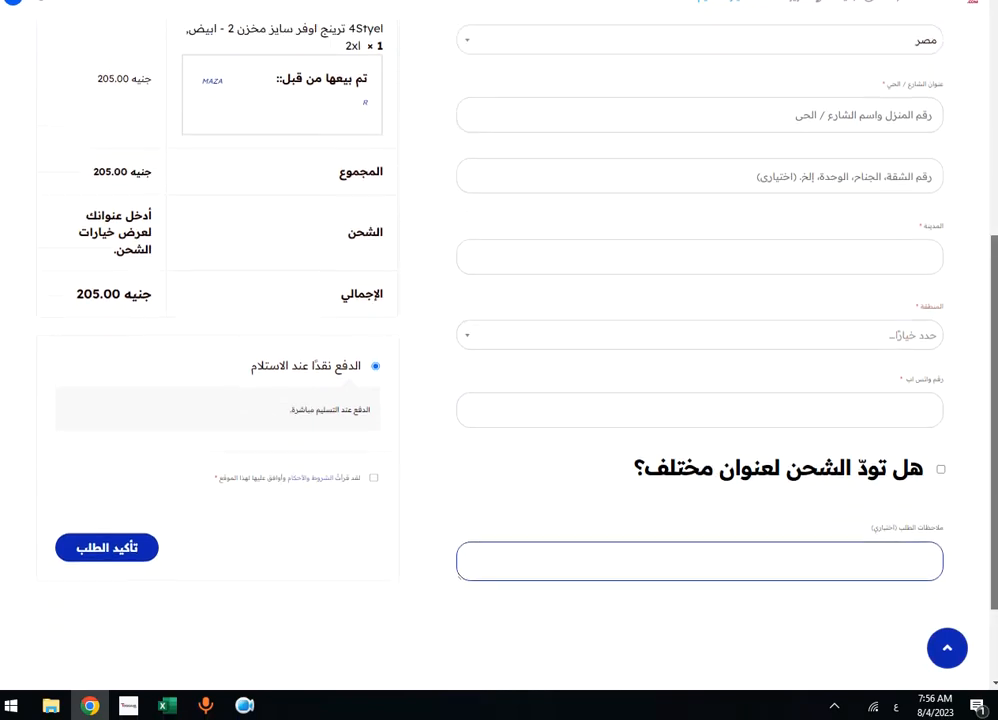
pyautogui.scroll(-1, 417, 540)
pyautogui.scroll(2, 417, 540)
pyautogui.scroll(-1, 417, 540)
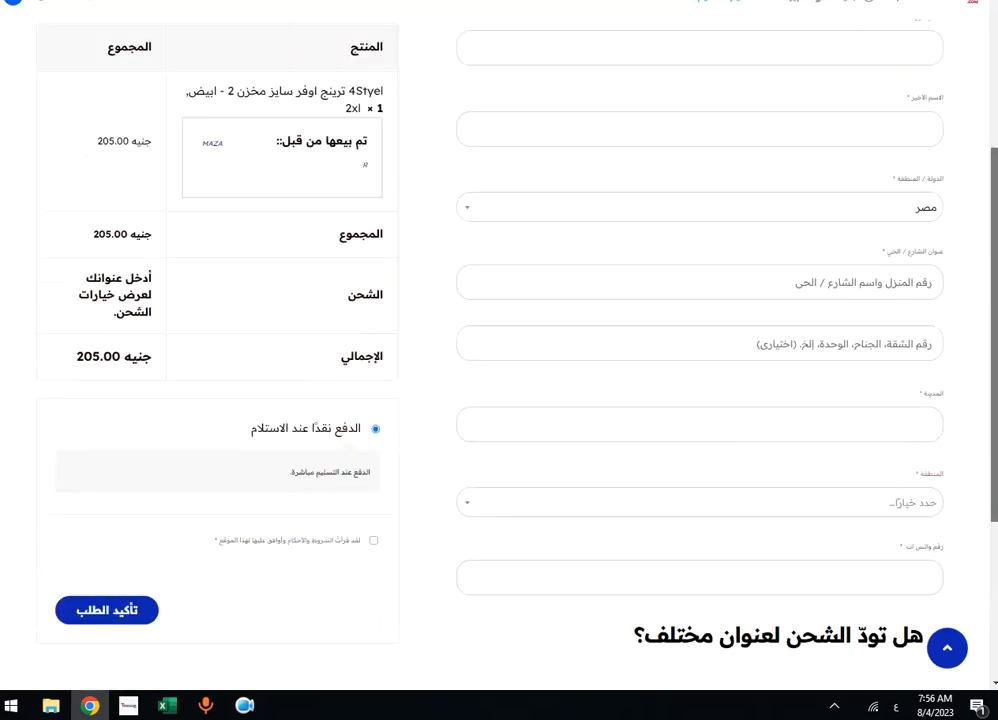
pyautogui.click(373, 525)
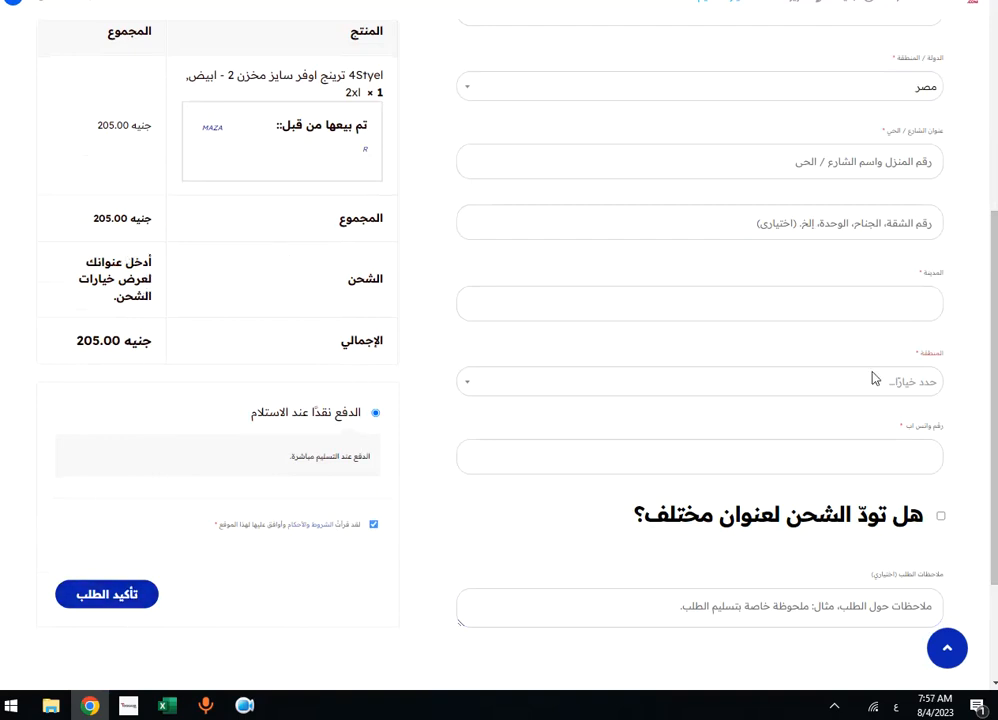
pyautogui.moveTo(995, 329)
pyautogui.mouseDown()
pyautogui.moveTo(995, 263)
pyautogui.moveTo(996, 315)
pyautogui.mouseUp()
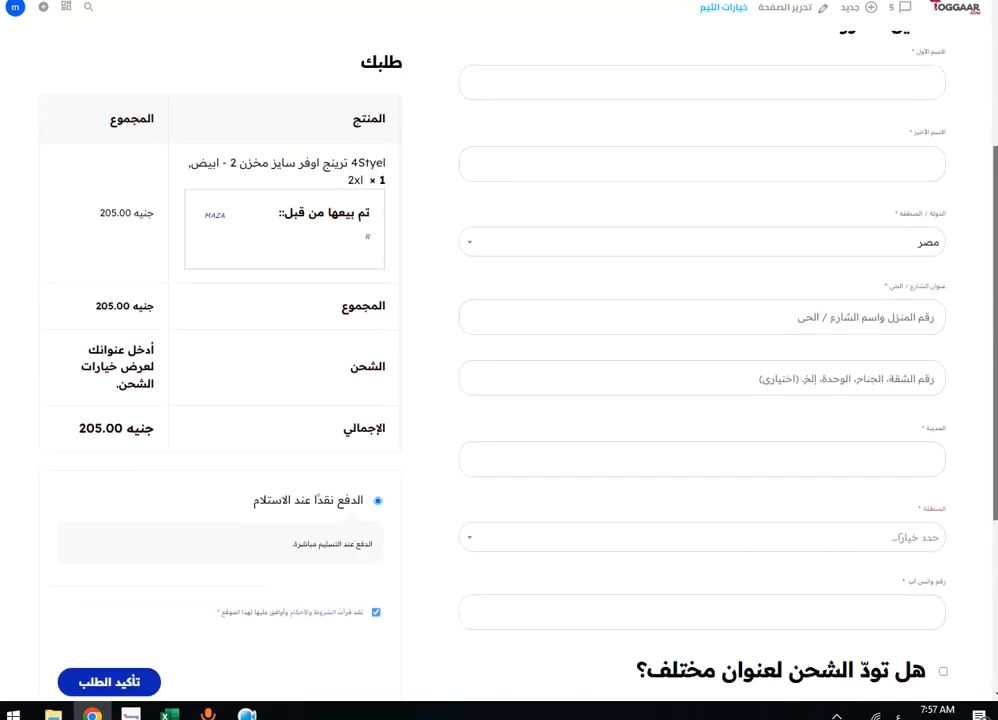
# Choose الإسكندرية as the region and enter سيدى بشر as the city.
pyautogui.click(811, 443)
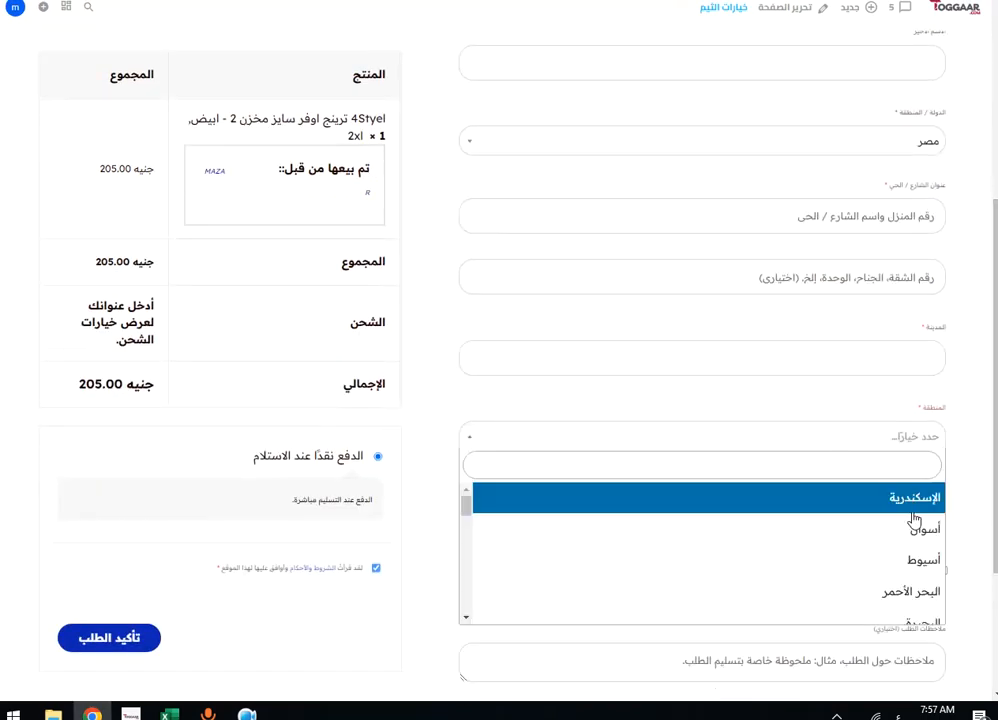
pyautogui.click(920, 495)
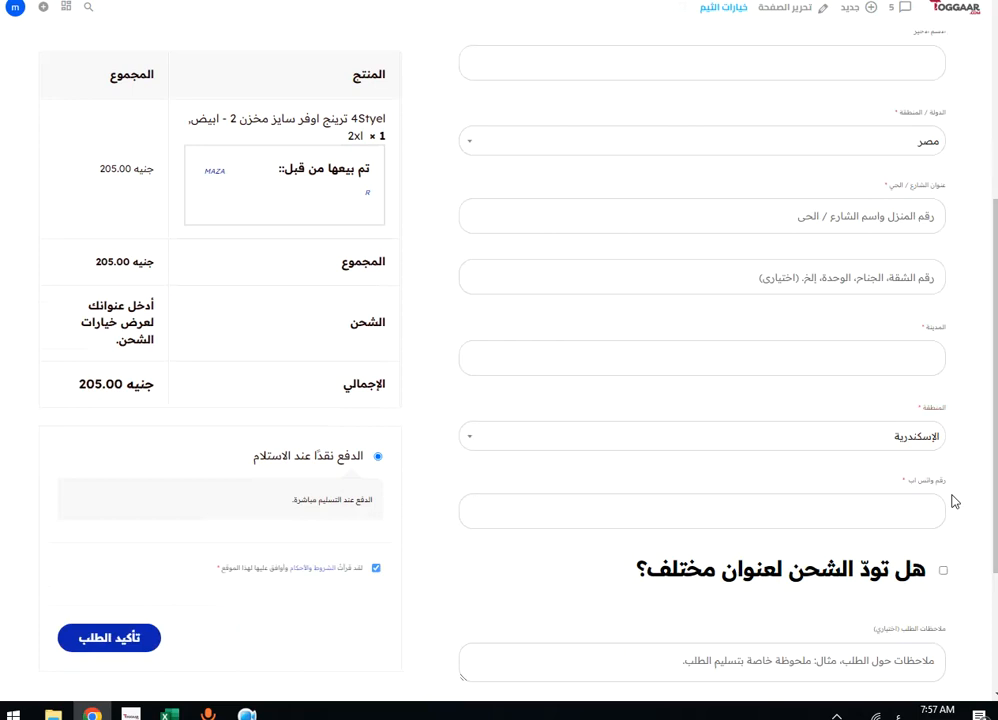
pyautogui.click(859, 356)
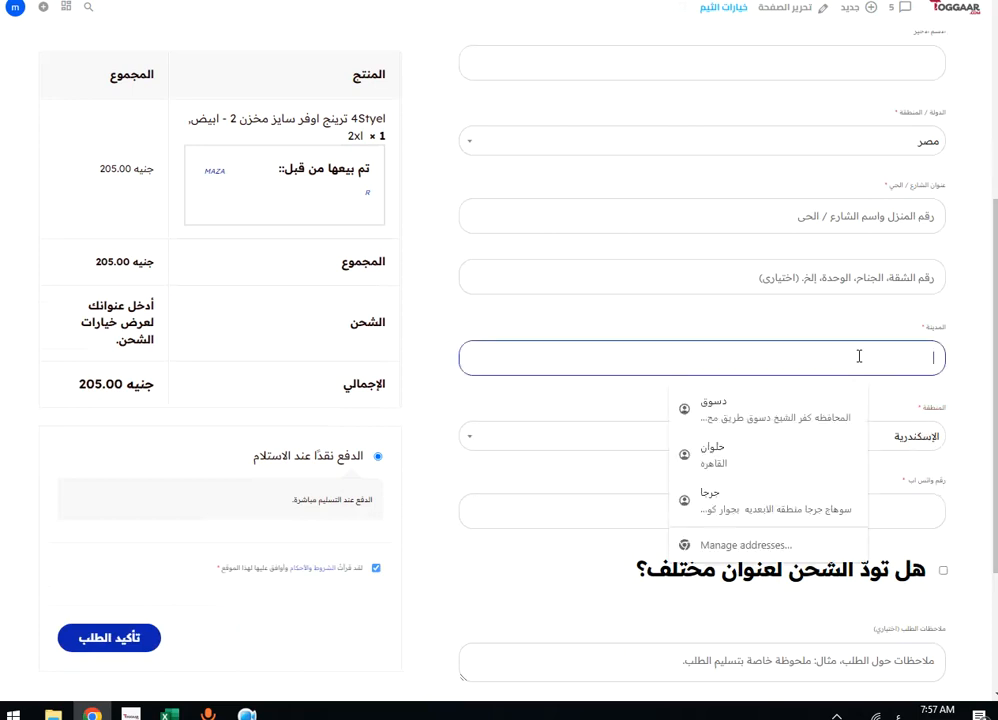
pyautogui.write('سيدى بشر')
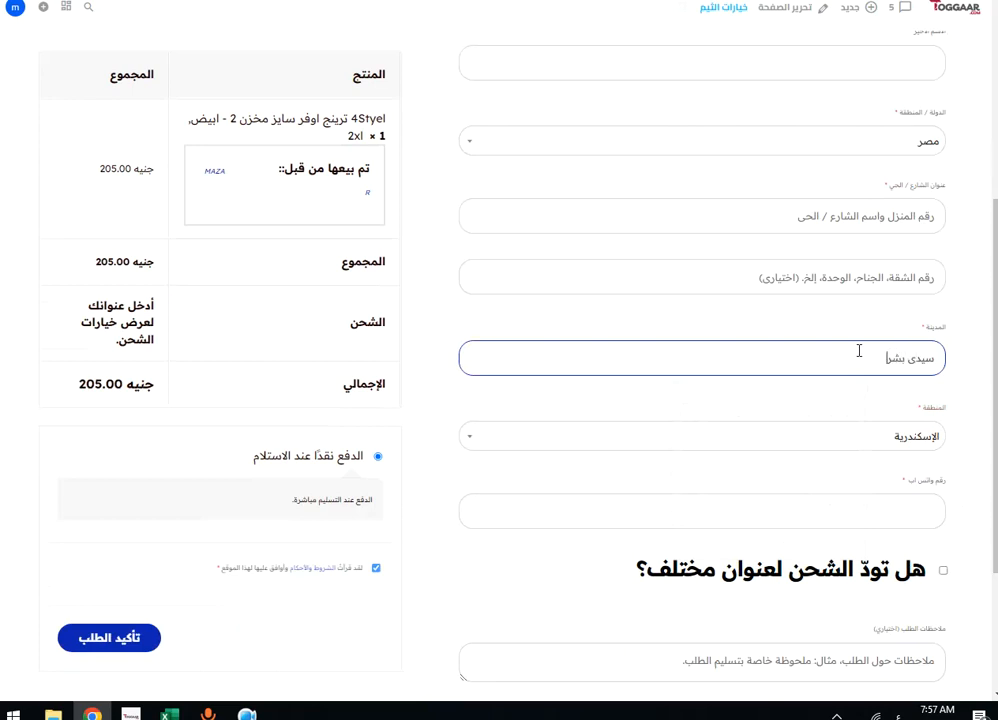
pyautogui.click(755, 415)
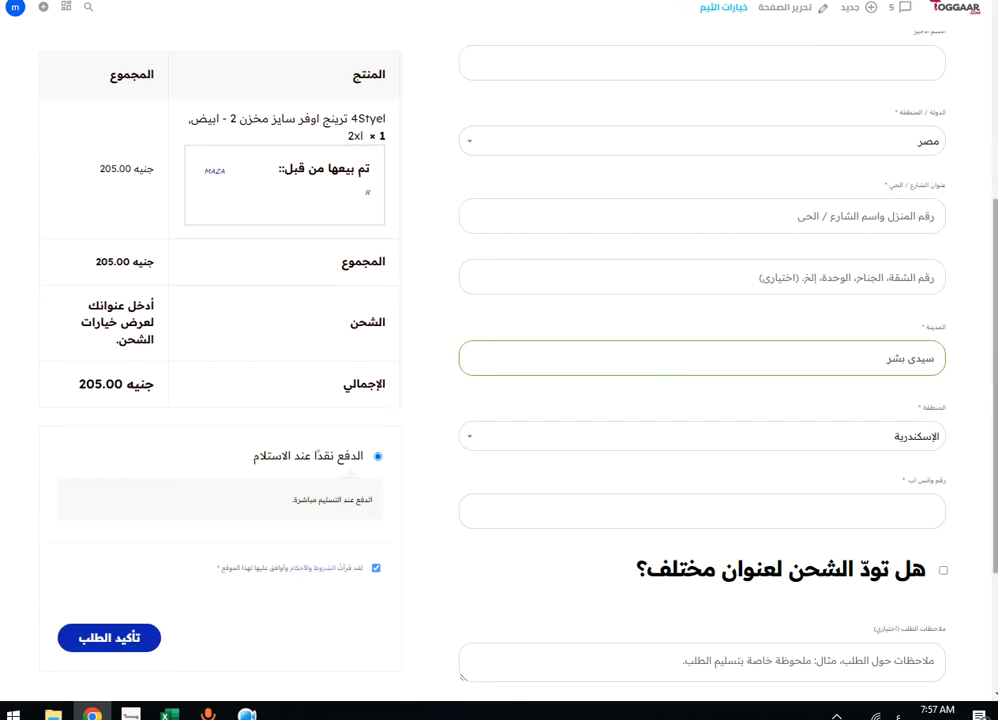
pyautogui.scroll(1, 700, 400)
pyautogui.scroll(-1, 110, 372)
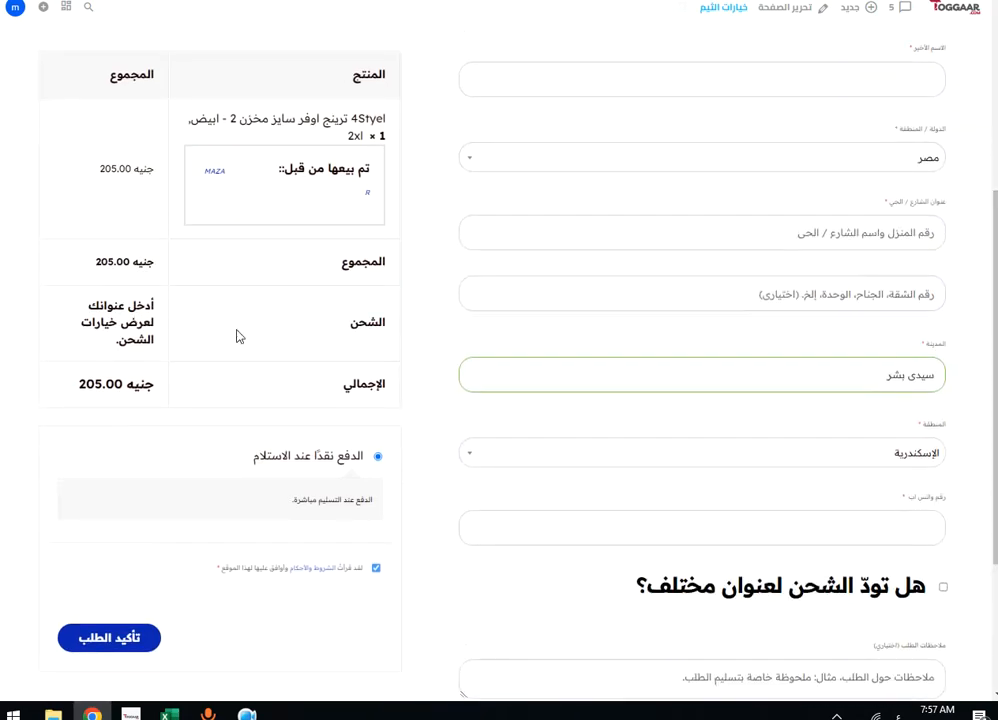
# Enter الاسكندريه as the street address so shipping recalculates to 45.00.
pyautogui.click(910, 452)
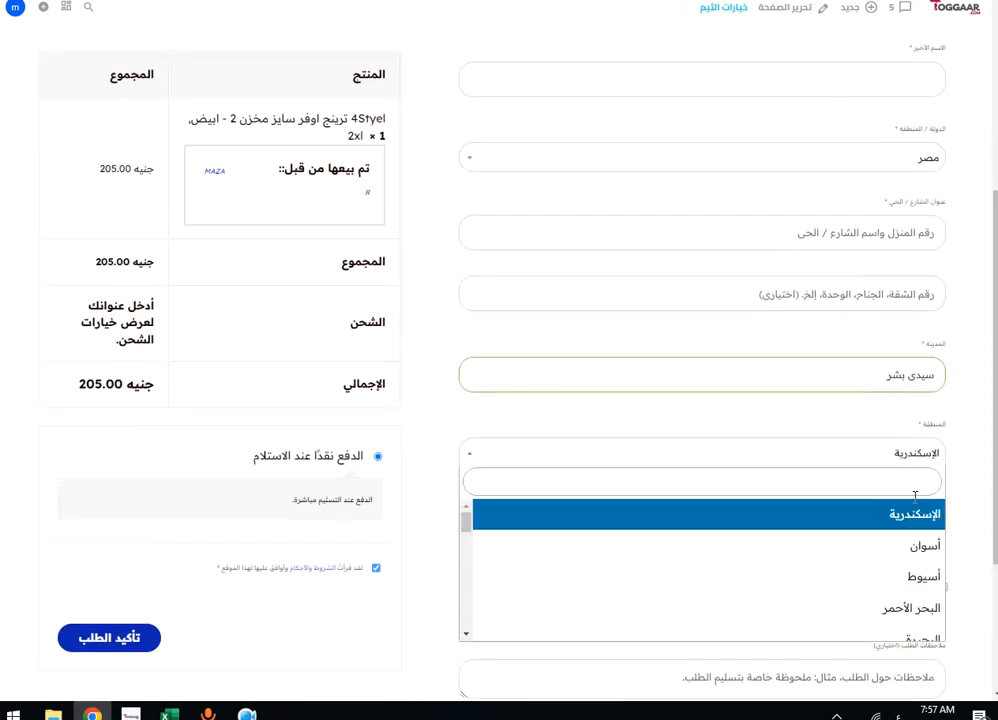
pyautogui.click(893, 443)
pyautogui.click(866, 234)
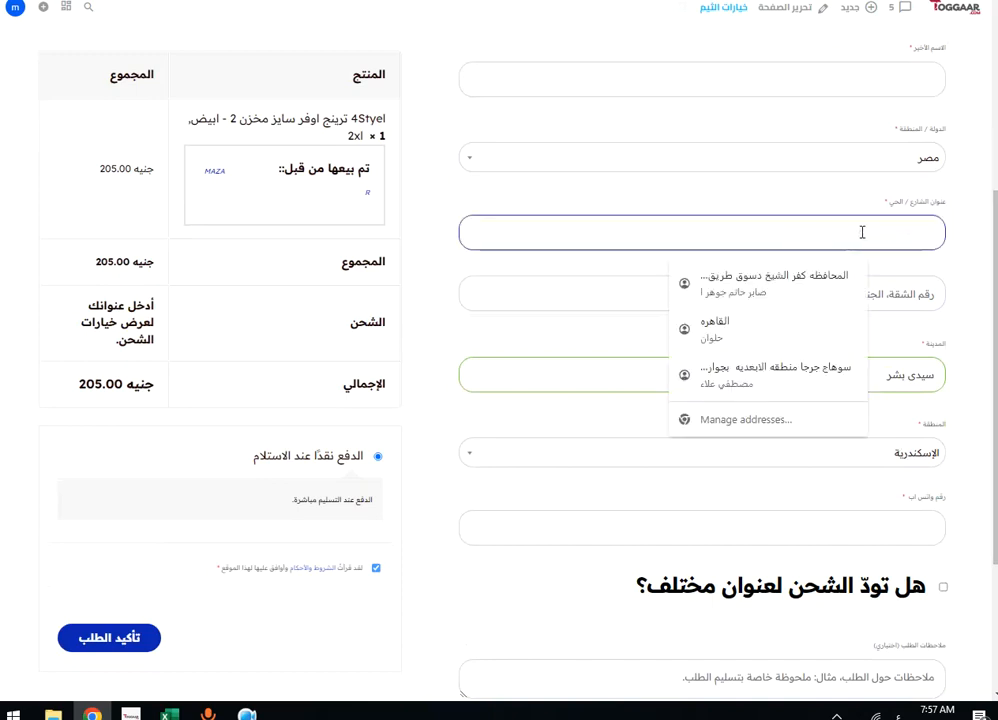
pyautogui.write('الا')
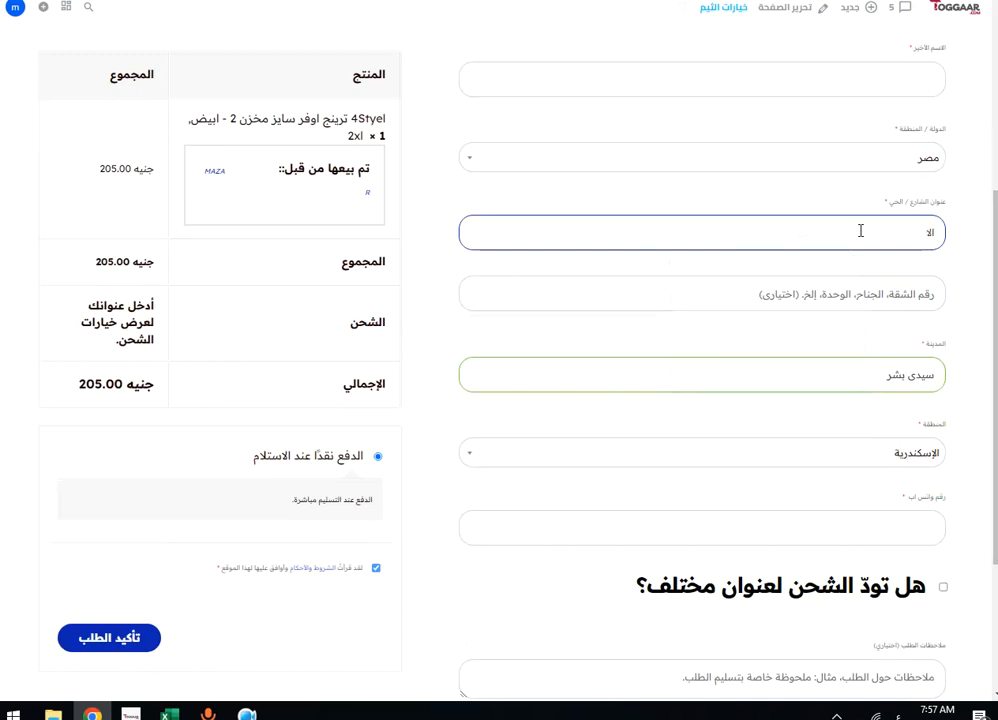
pyautogui.write('سكندريه')
pyautogui.click(746, 264)
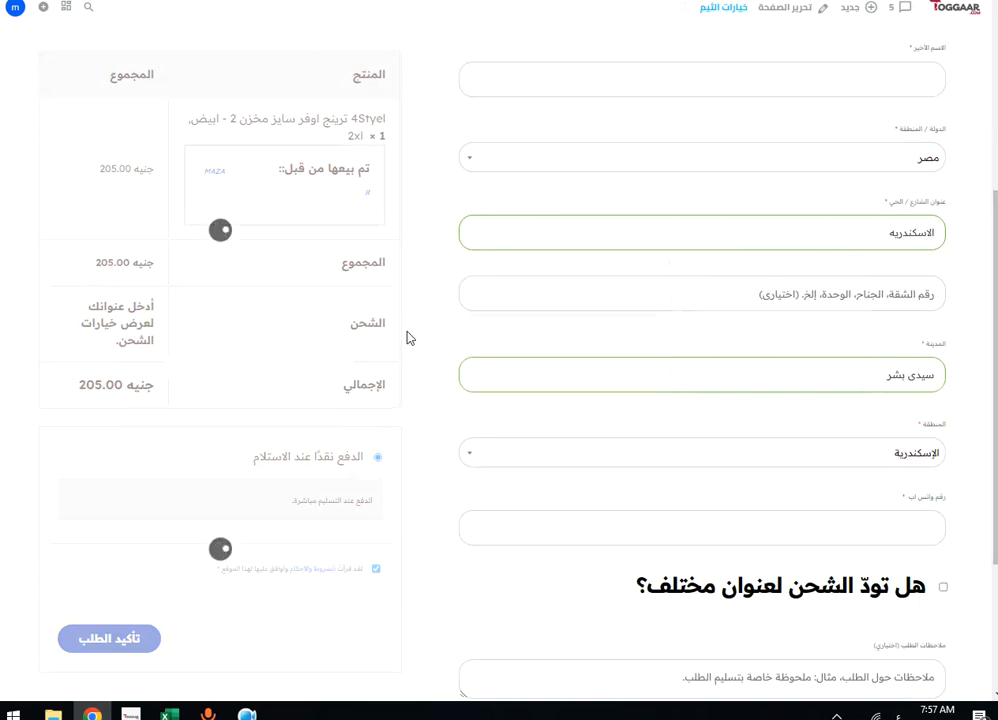